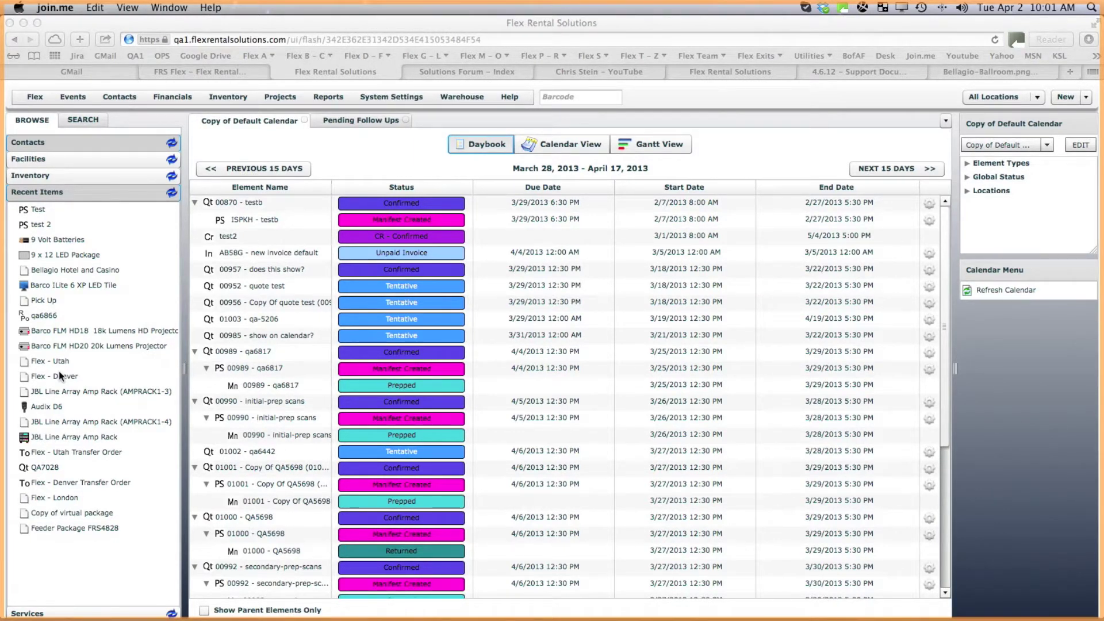
Step: Expand the Inventory tree in the Browse panel and show the empty inventory Search tab
click(49, 183)
click(51, 180)
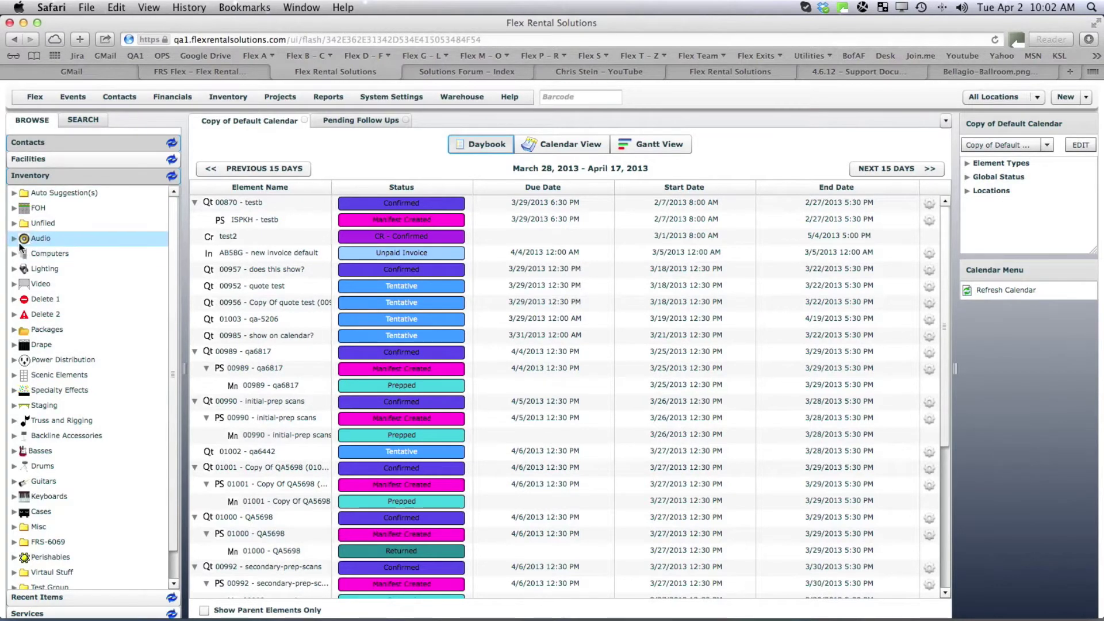
click(84, 119)
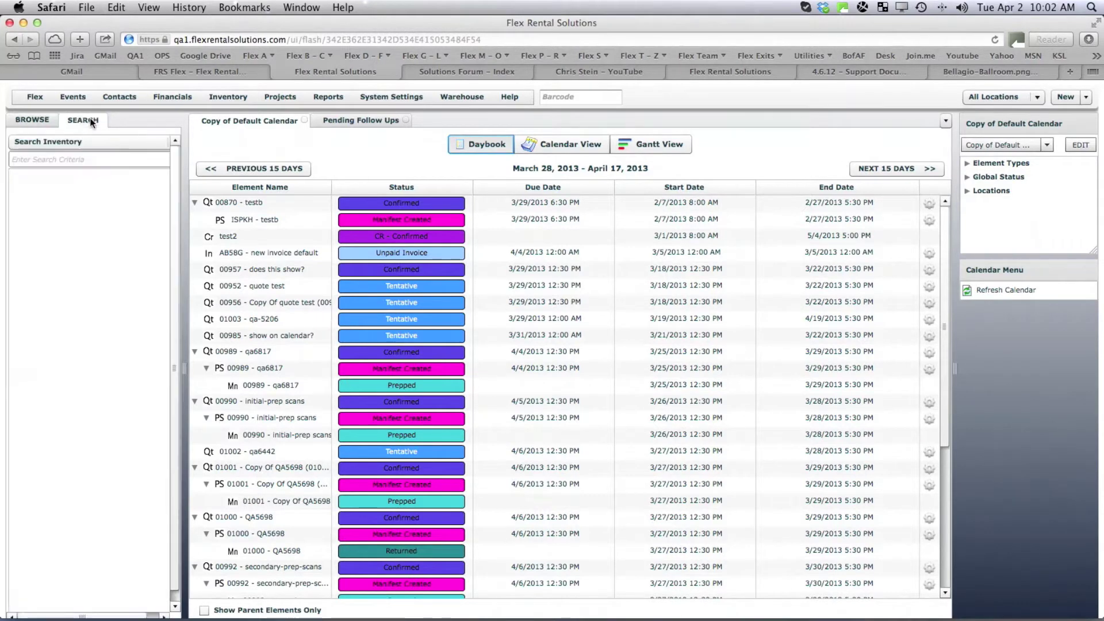
Step: Open the Security Groups list from System Settings
click(397, 99)
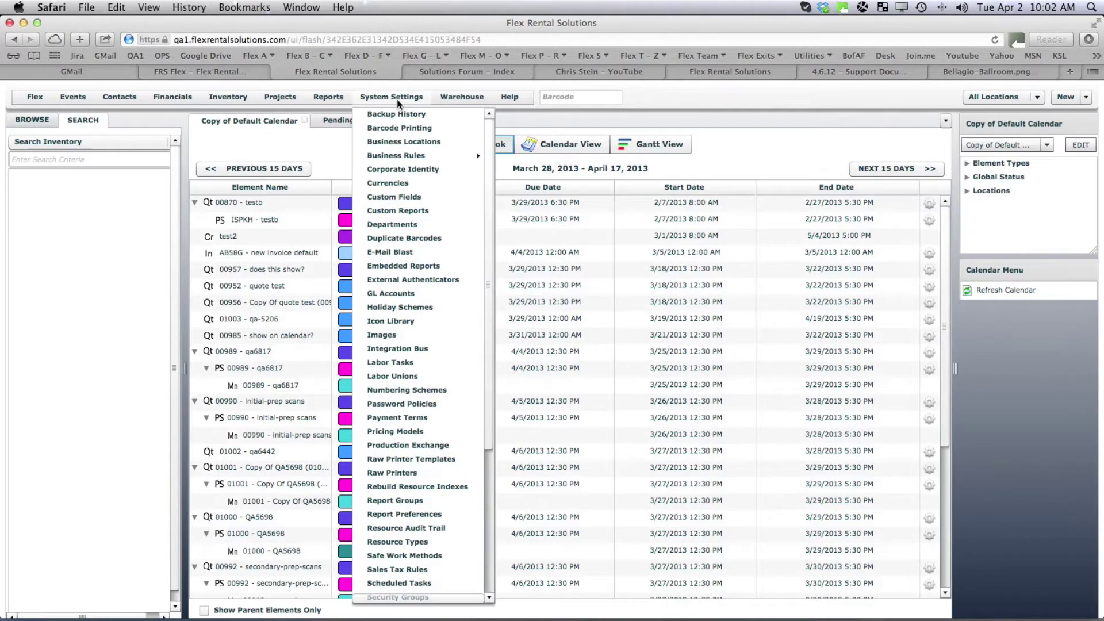
drag(490, 206, 490, 357)
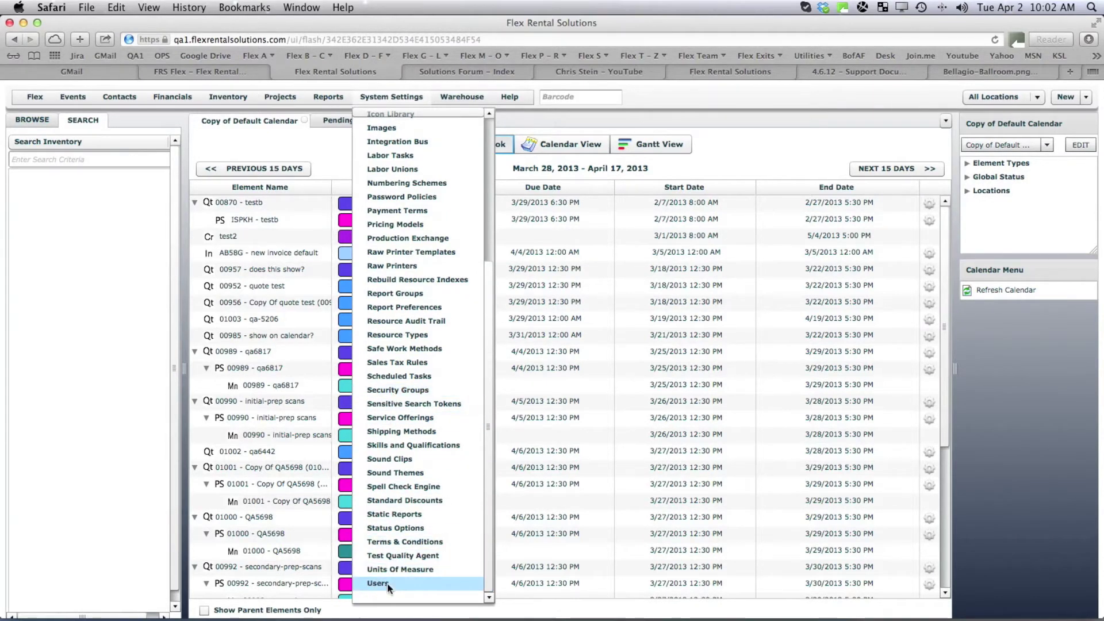
click(399, 389)
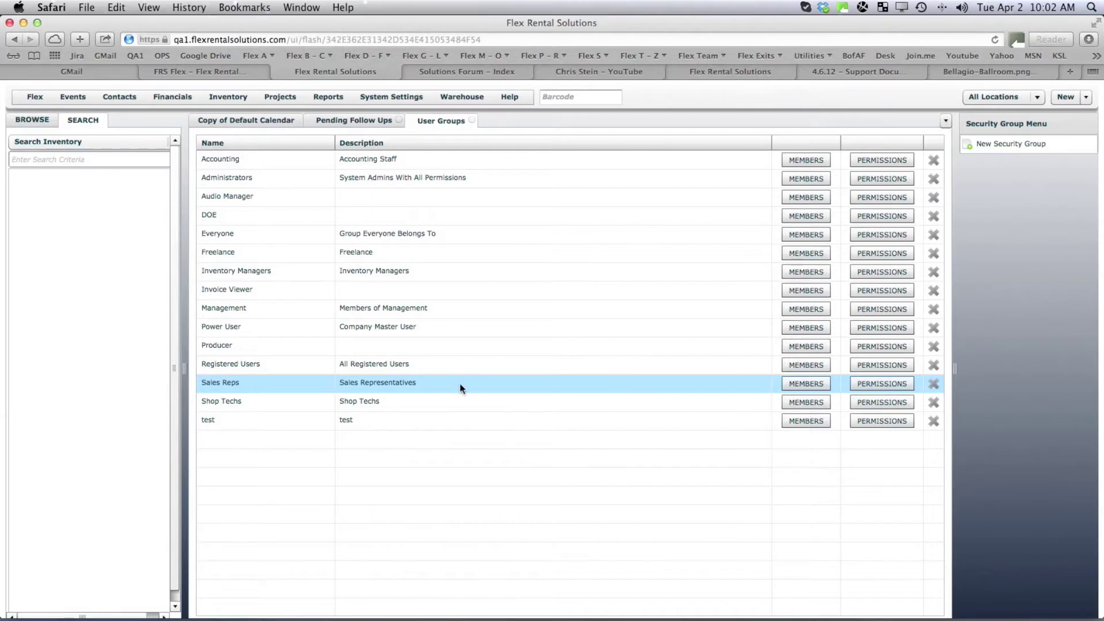
Step: Review the Sales Reps group's members, then open the Sales Reps permissions
click(804, 383)
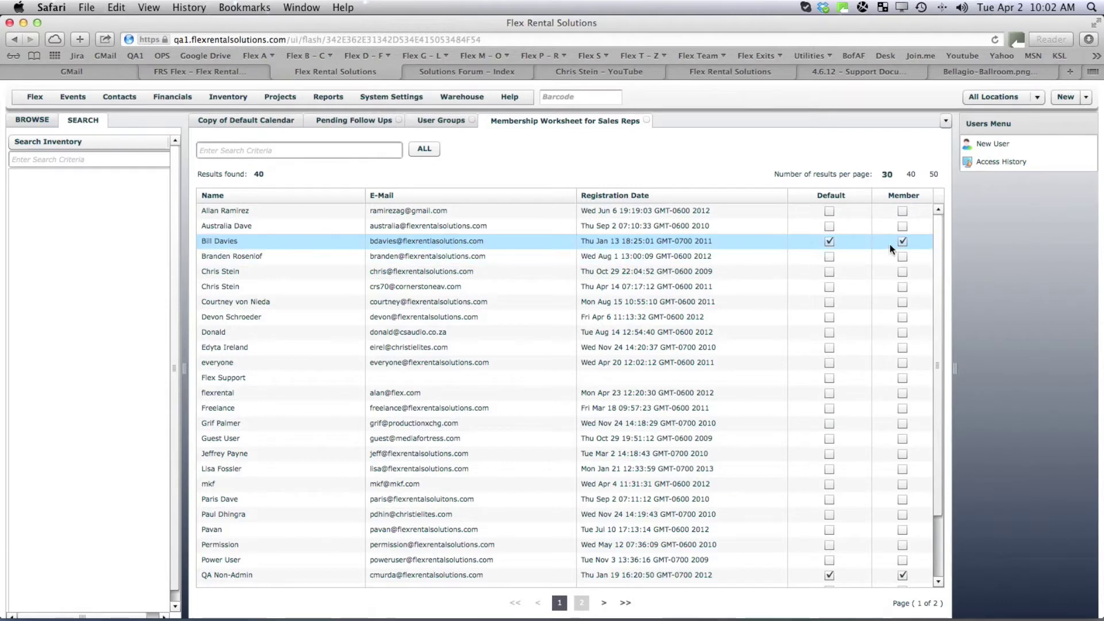
click(646, 119)
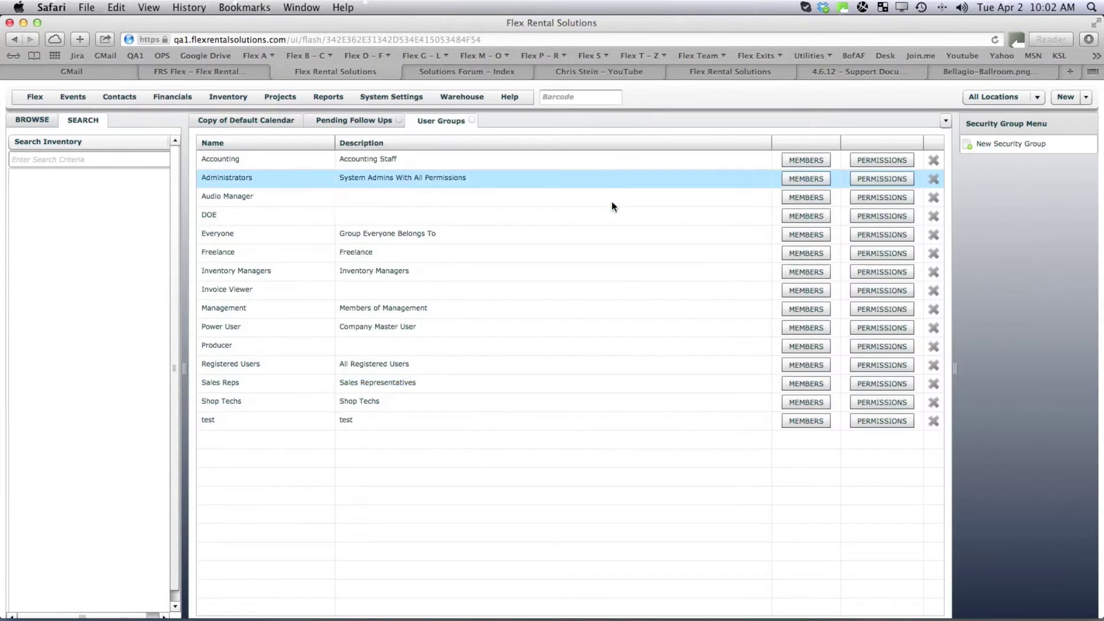
click(889, 384)
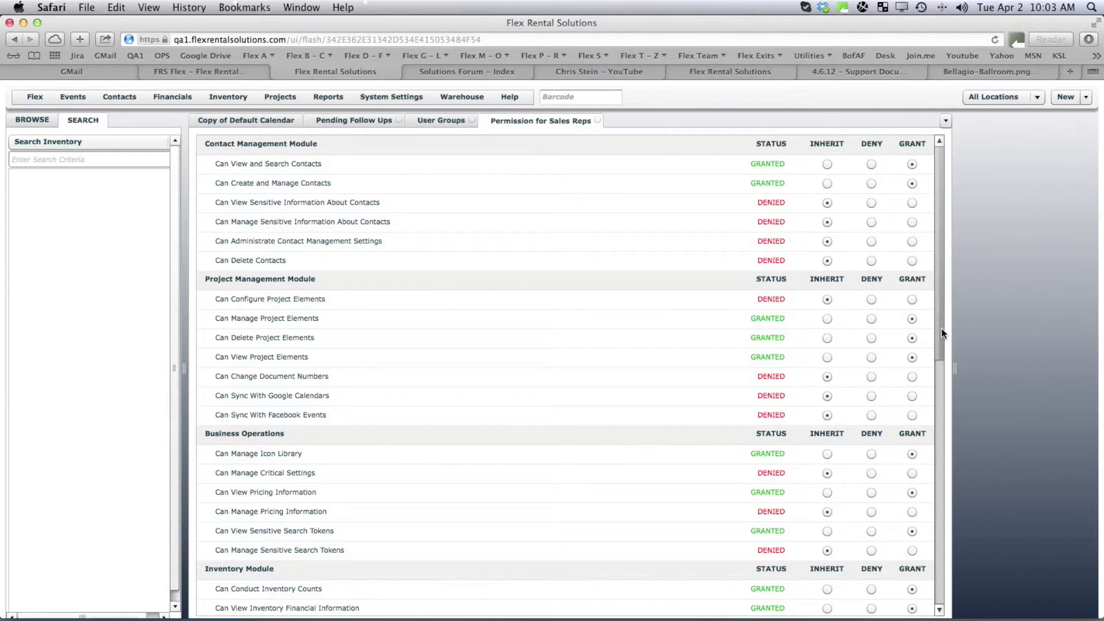
drag(941, 328, 957, 539)
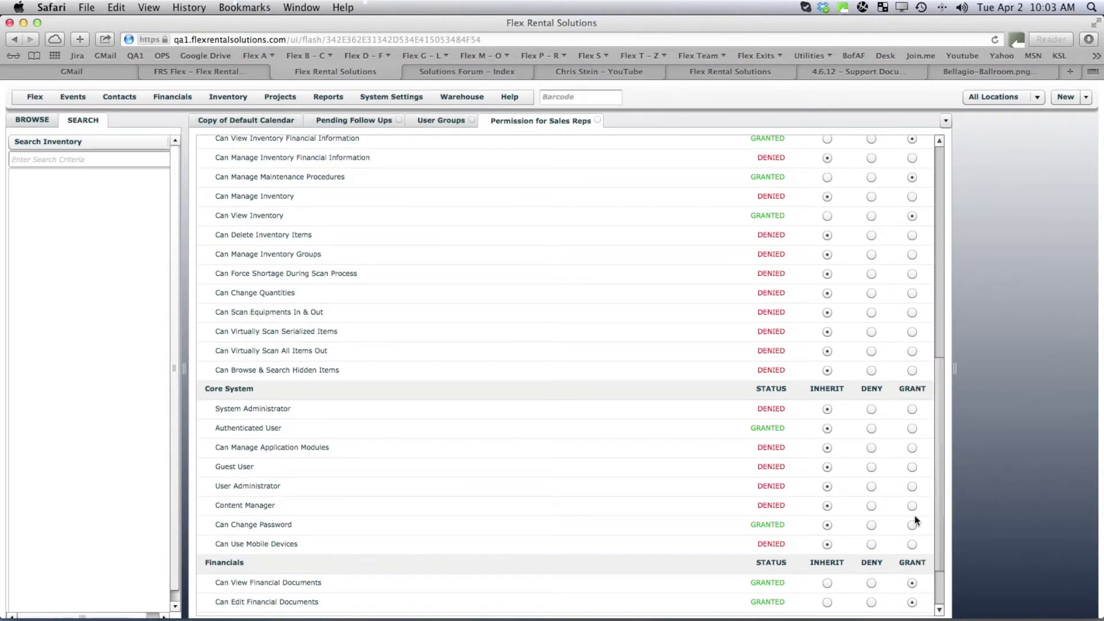
drag(951, 425, 944, 357)
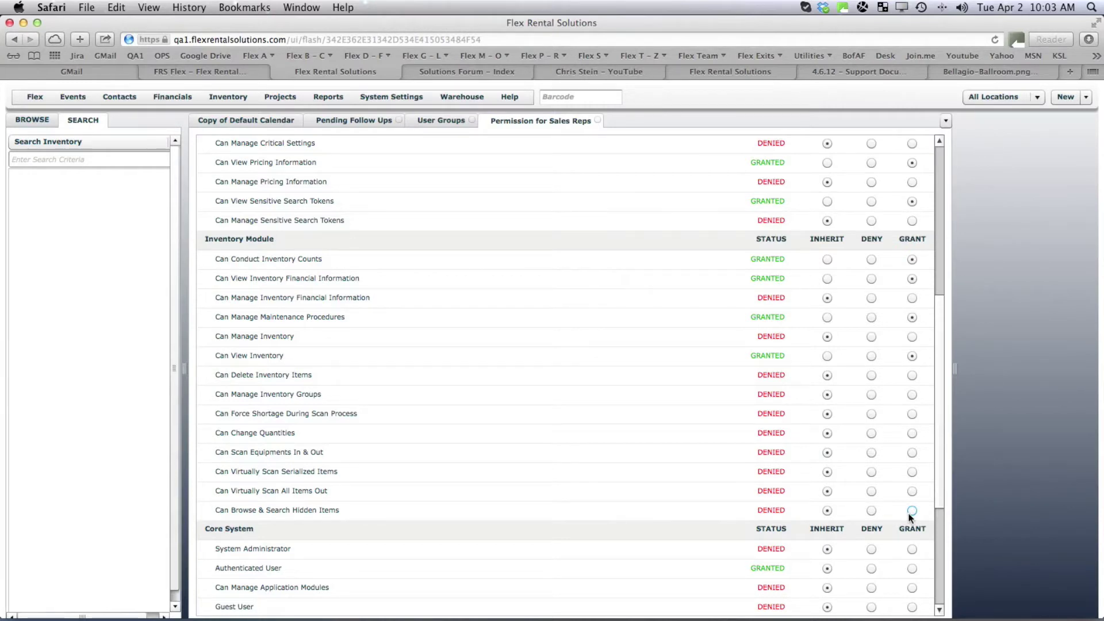
Step: In Users, set the sales rep user's Can Browse & Search Hidden Items permission to DENY
click(390, 97)
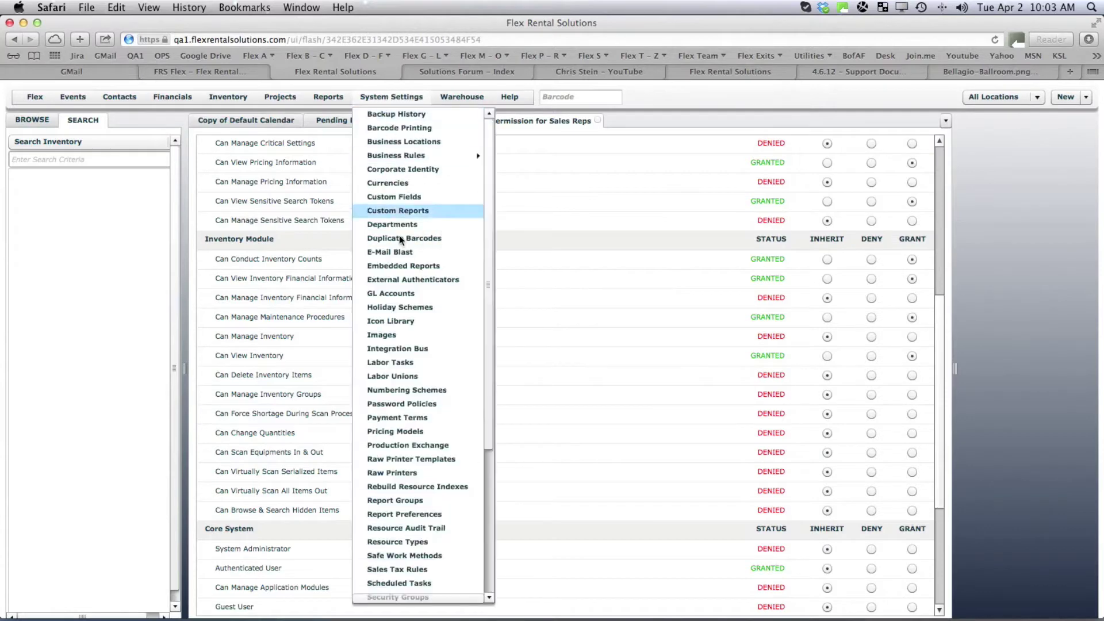
drag(489, 416, 485, 557)
click(392, 580)
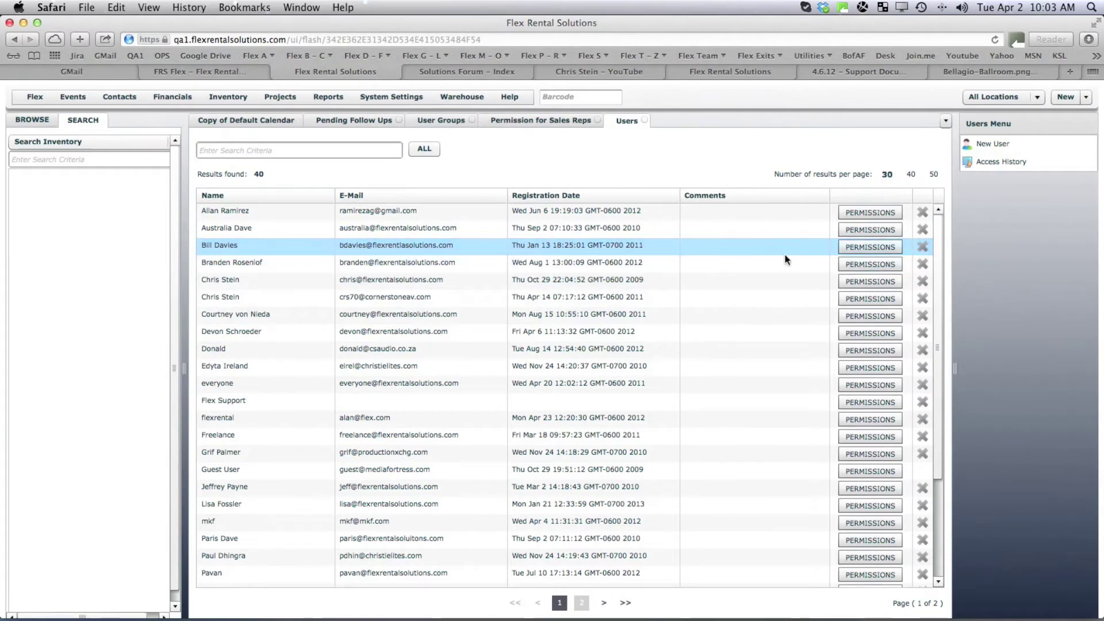
click(862, 247)
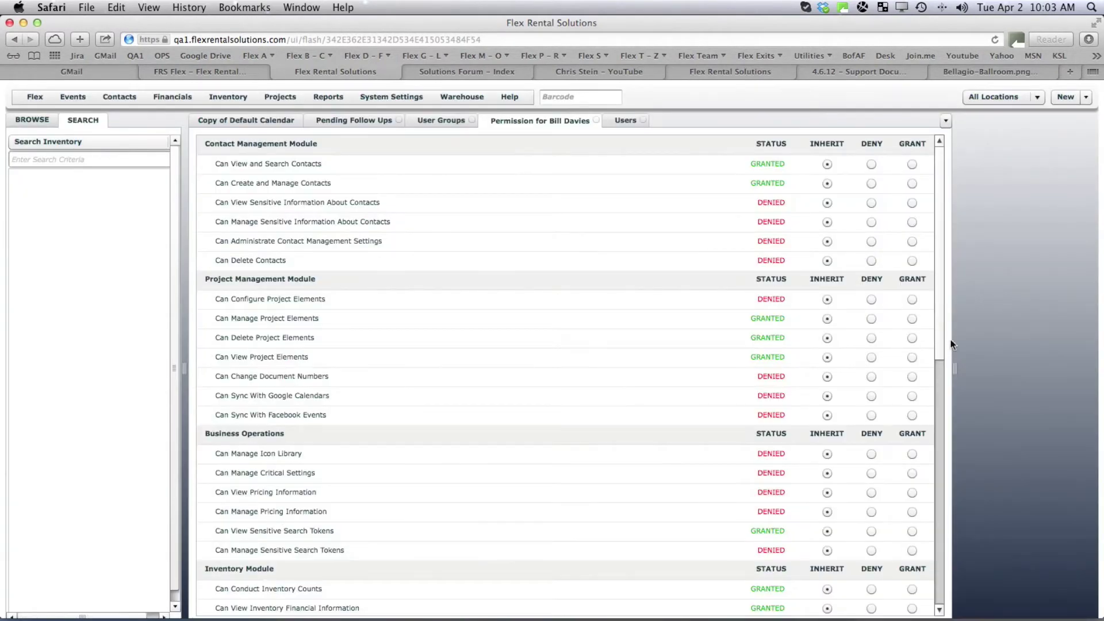
drag(946, 338, 940, 487)
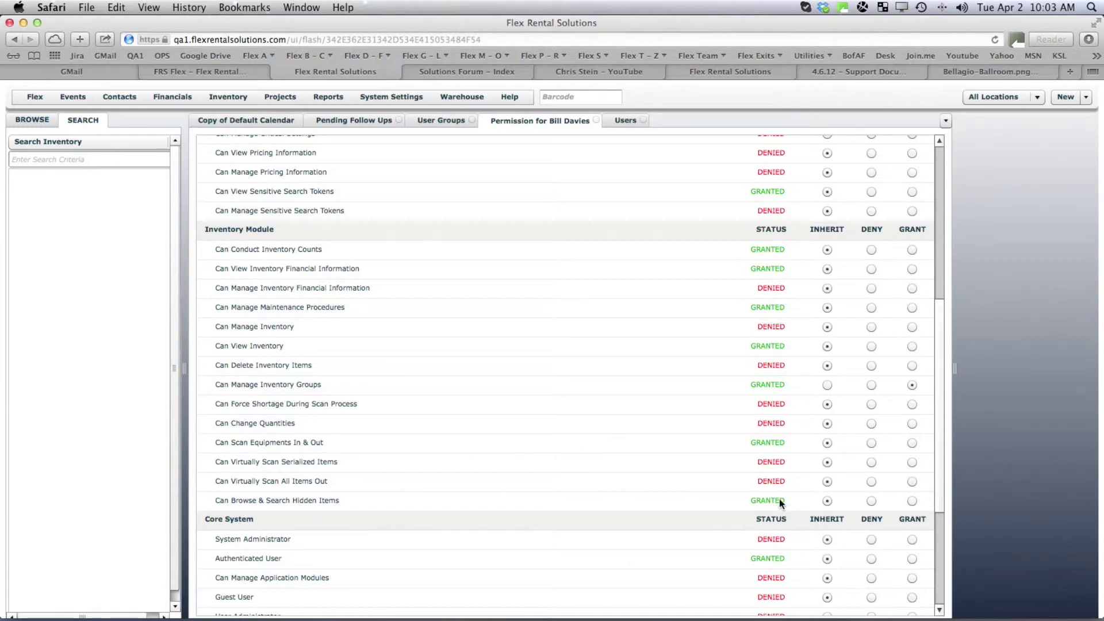
click(870, 500)
click(32, 120)
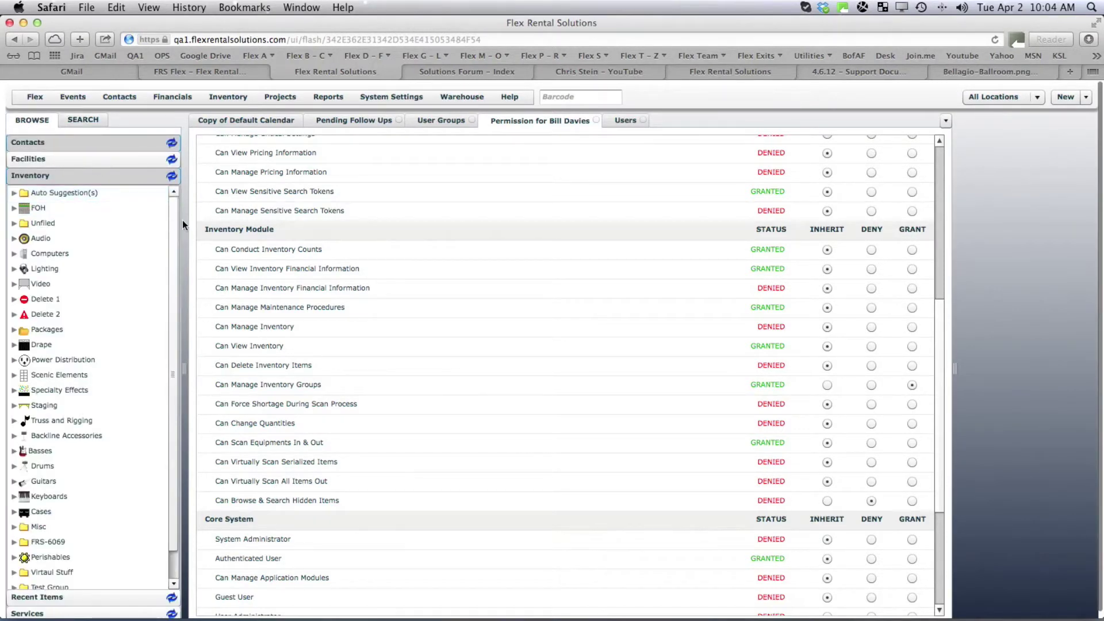
Step: Expand Video, the screen folders, Projectors and Event, then open Barco SLM R12+ (part R9010171)
click(20, 284)
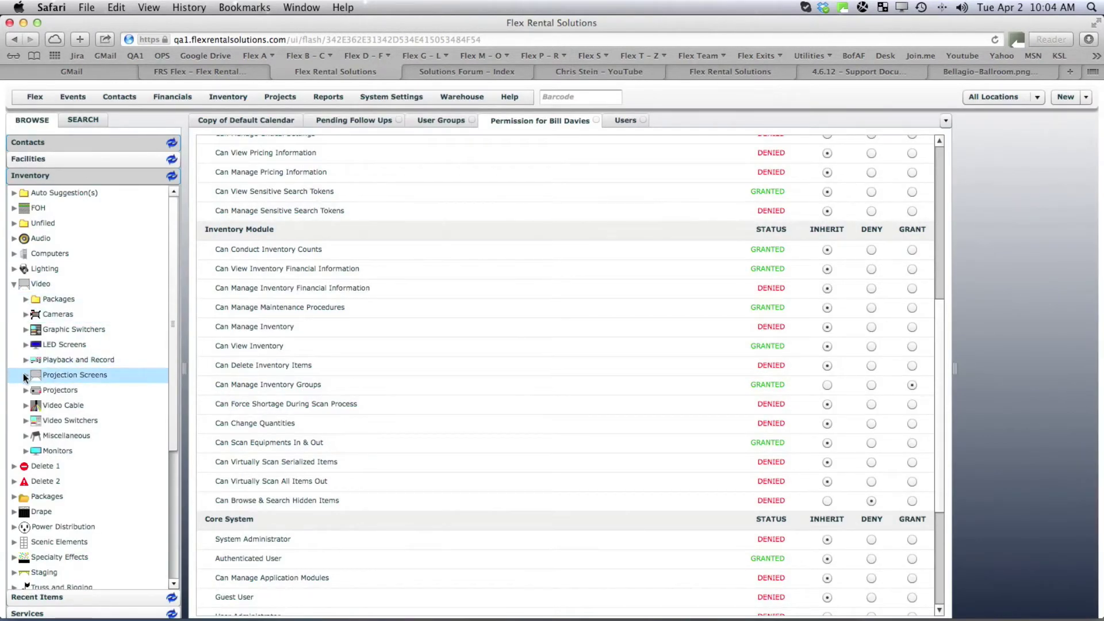
click(24, 375)
click(37, 390)
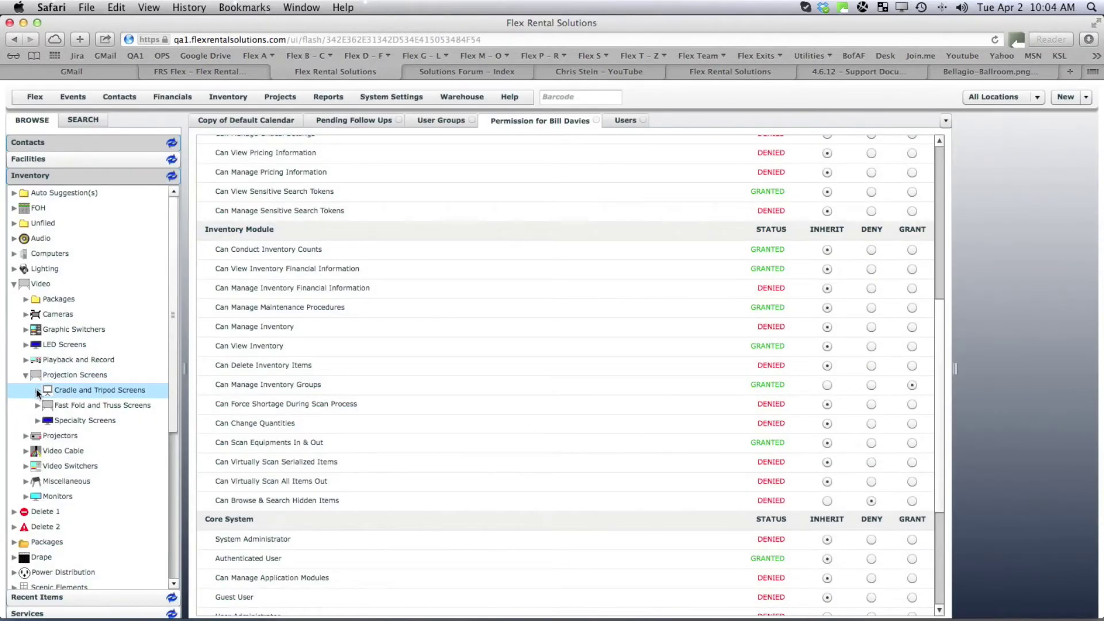
click(37, 407)
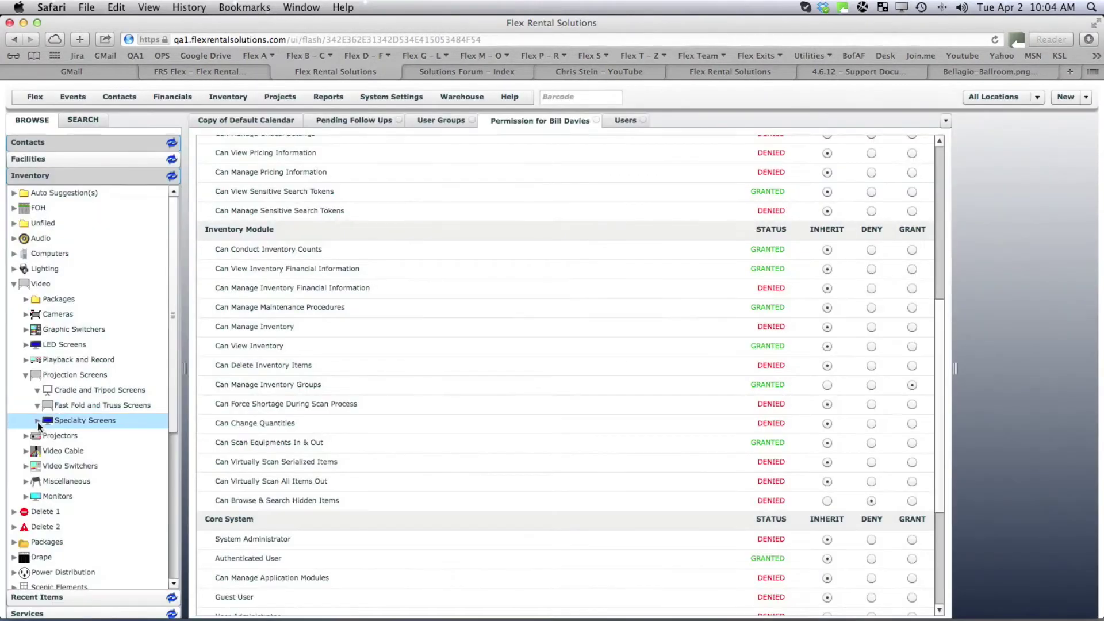
click(37, 420)
click(26, 436)
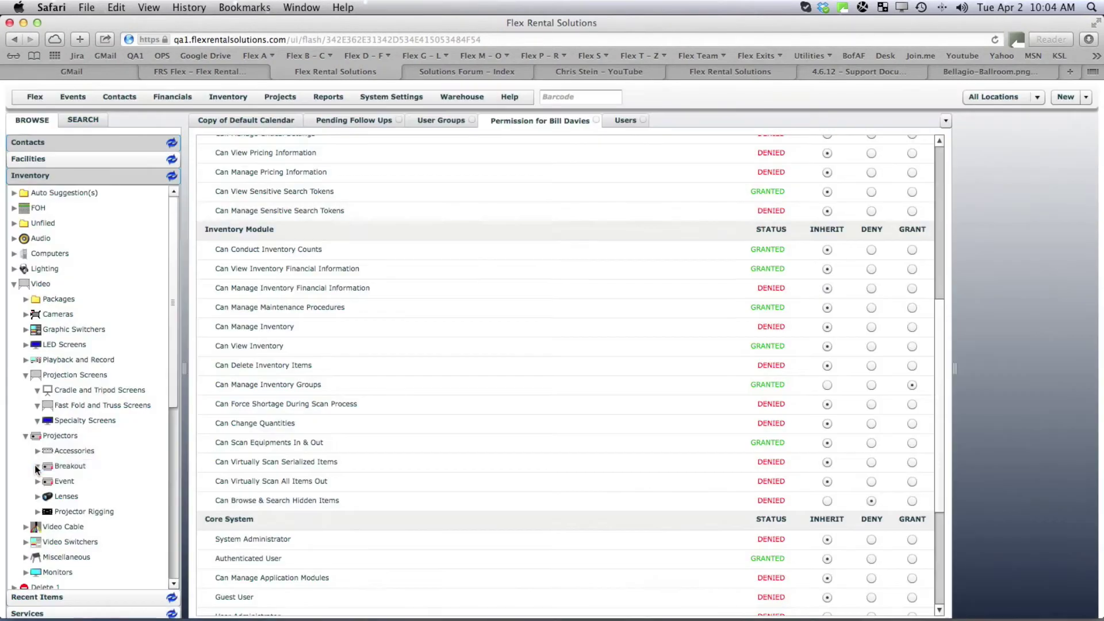
click(36, 466)
click(36, 480)
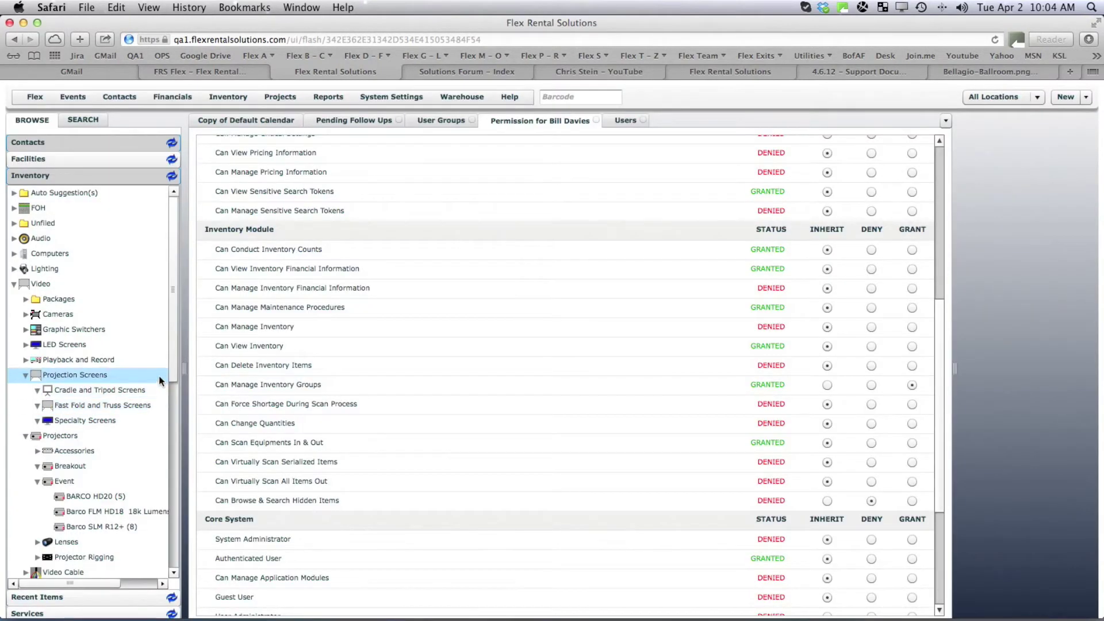
drag(176, 367, 178, 419)
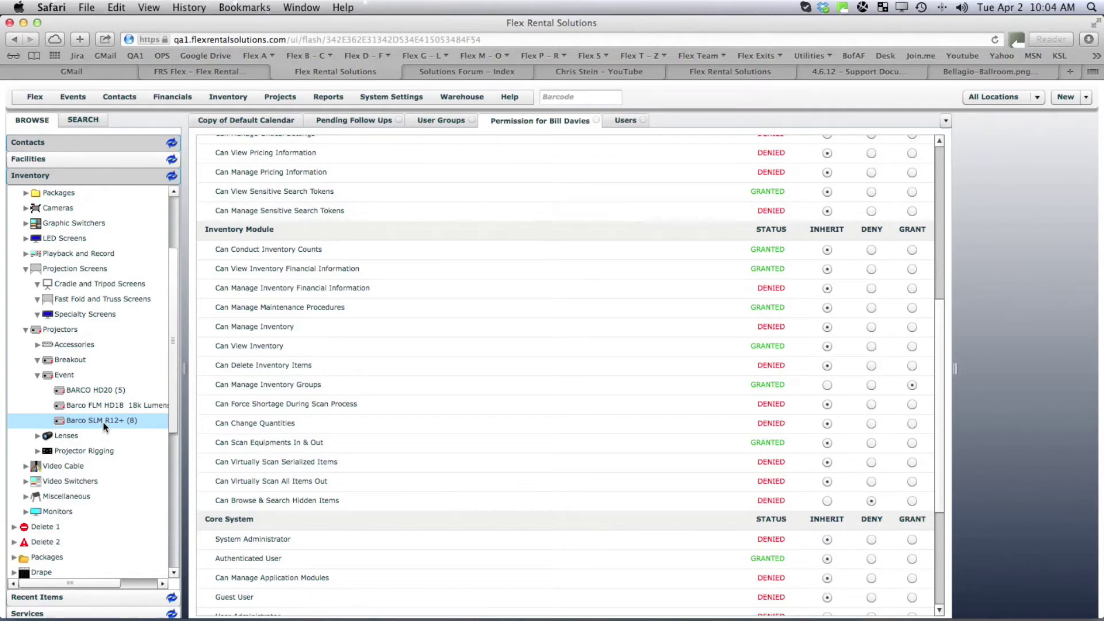
double_click(103, 422)
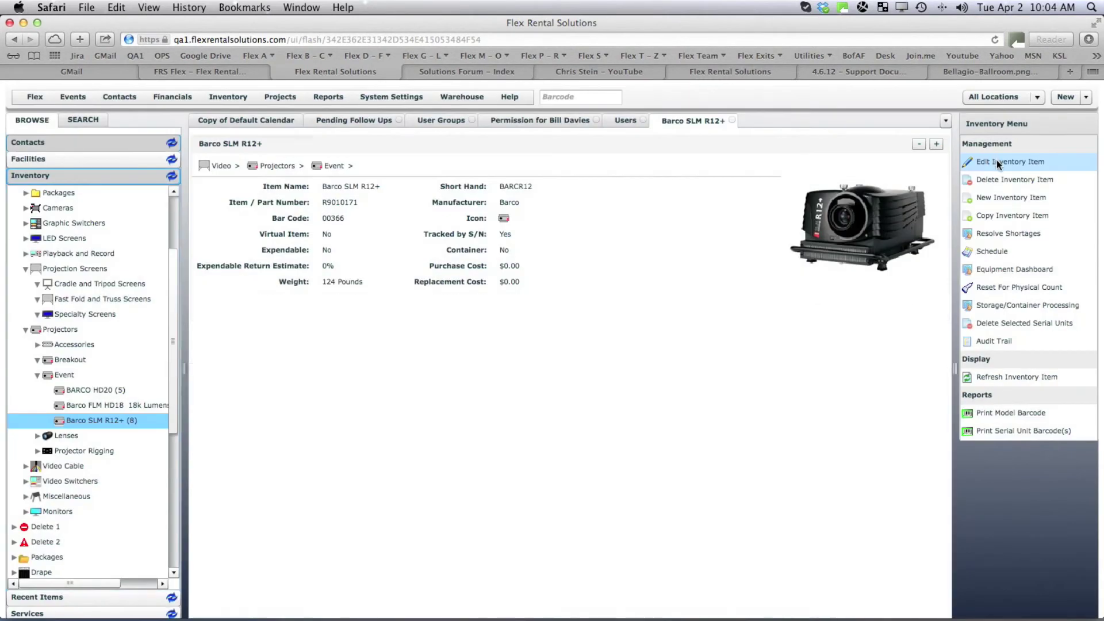
Step: Edit the Barco SLM R12+, change Hide to Yes, and save with Update
click(995, 161)
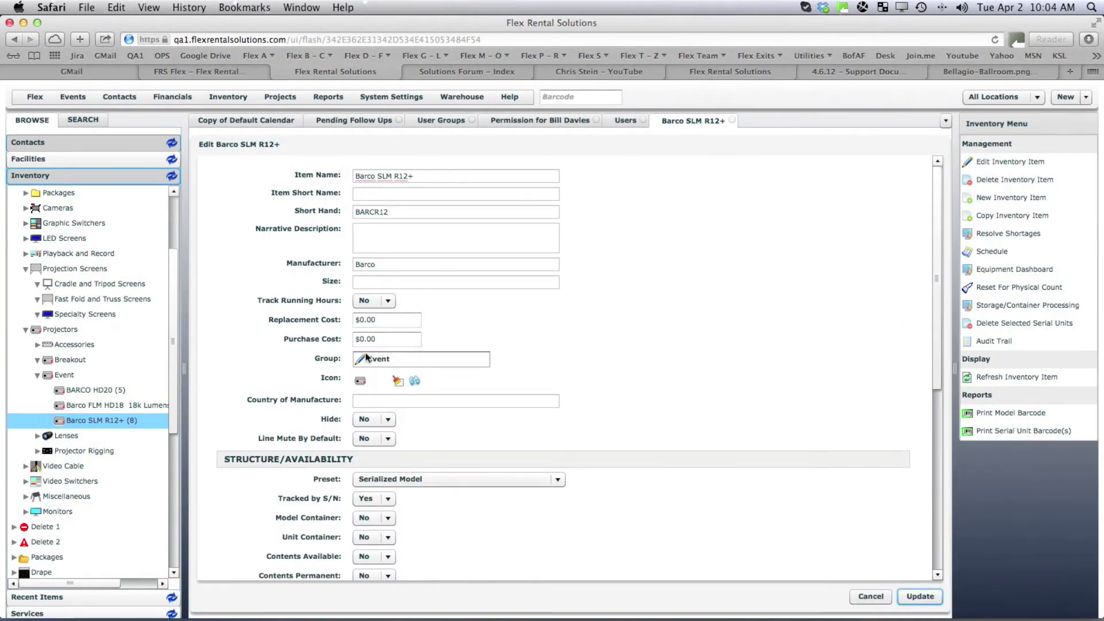
click(368, 418)
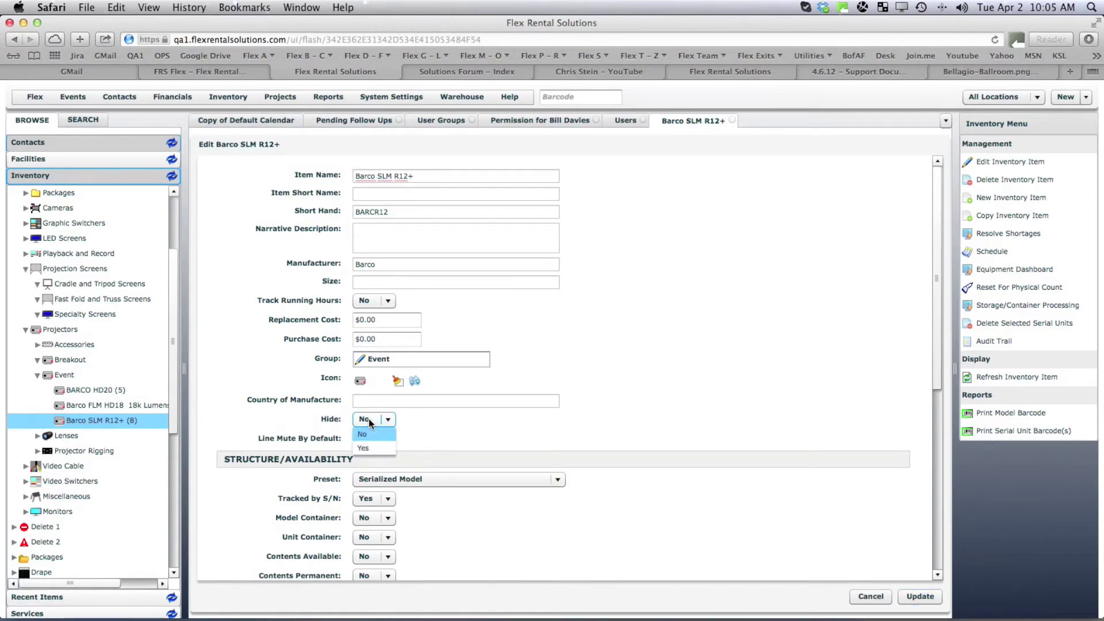
click(371, 447)
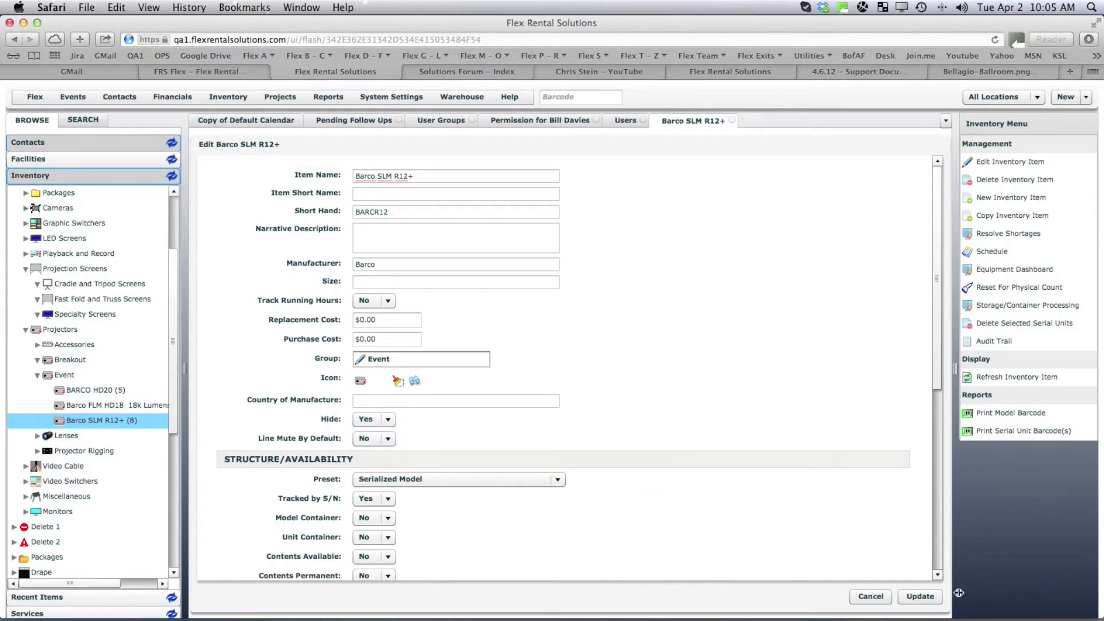
click(930, 596)
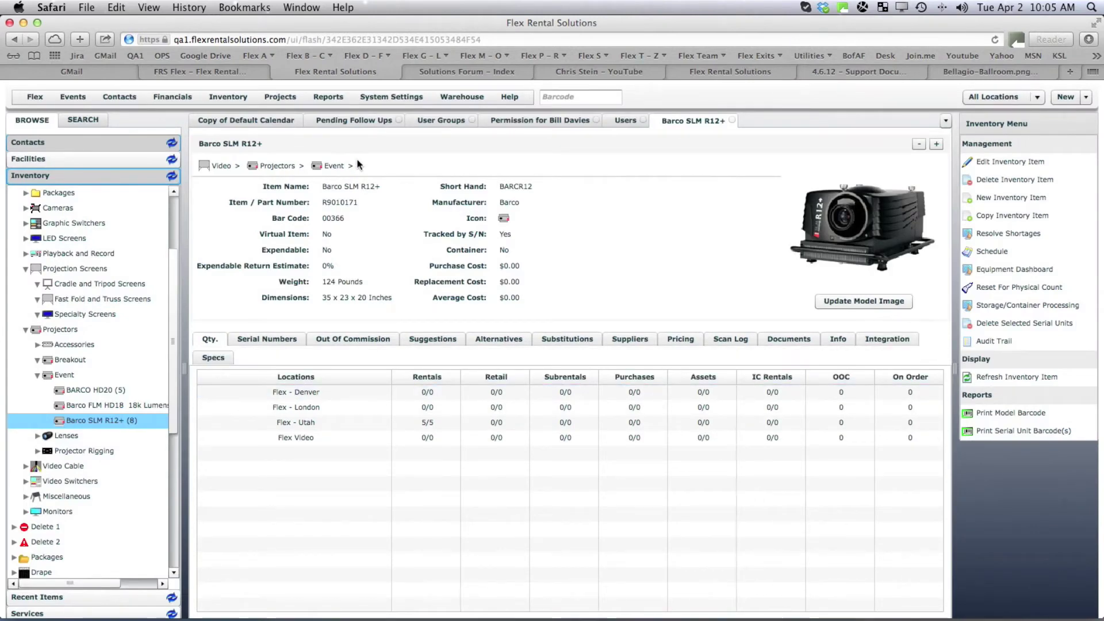
Step: Open the administrator user's permissions and scroll to Can Browse & Search Hidden Items, shown GRANTED
click(379, 97)
scroll(401, 598, down, 5)
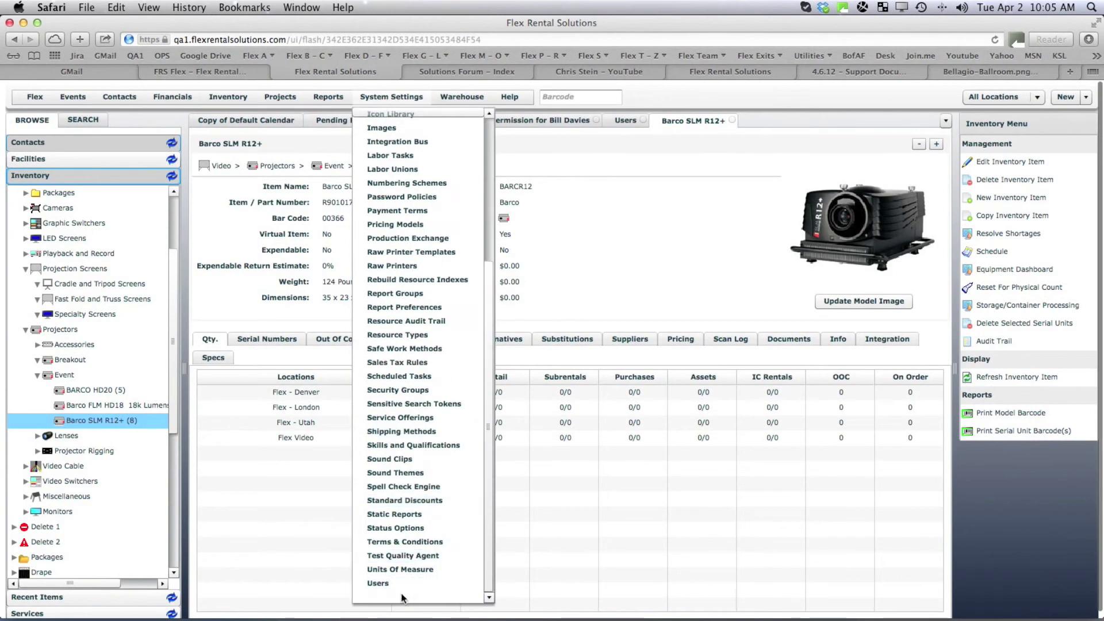
click(375, 582)
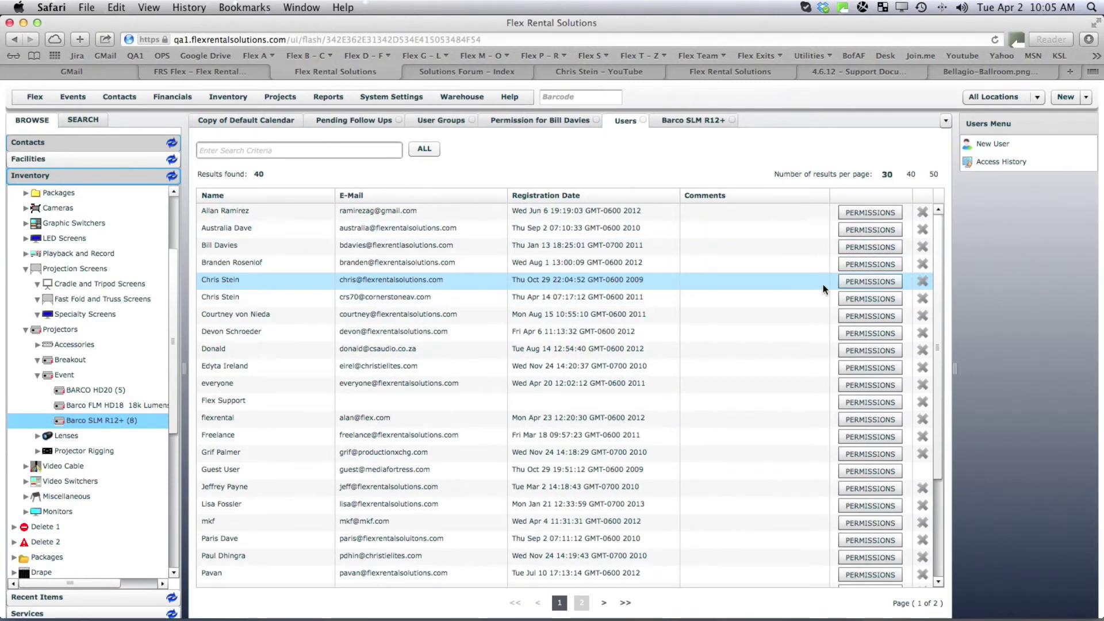
click(861, 280)
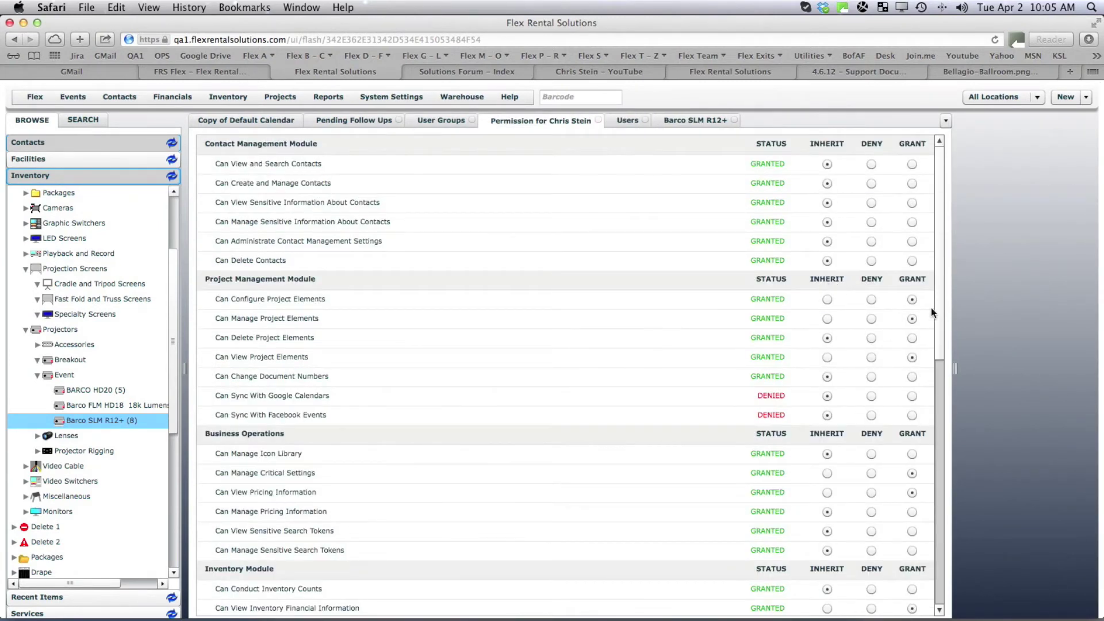
drag(944, 299, 931, 468)
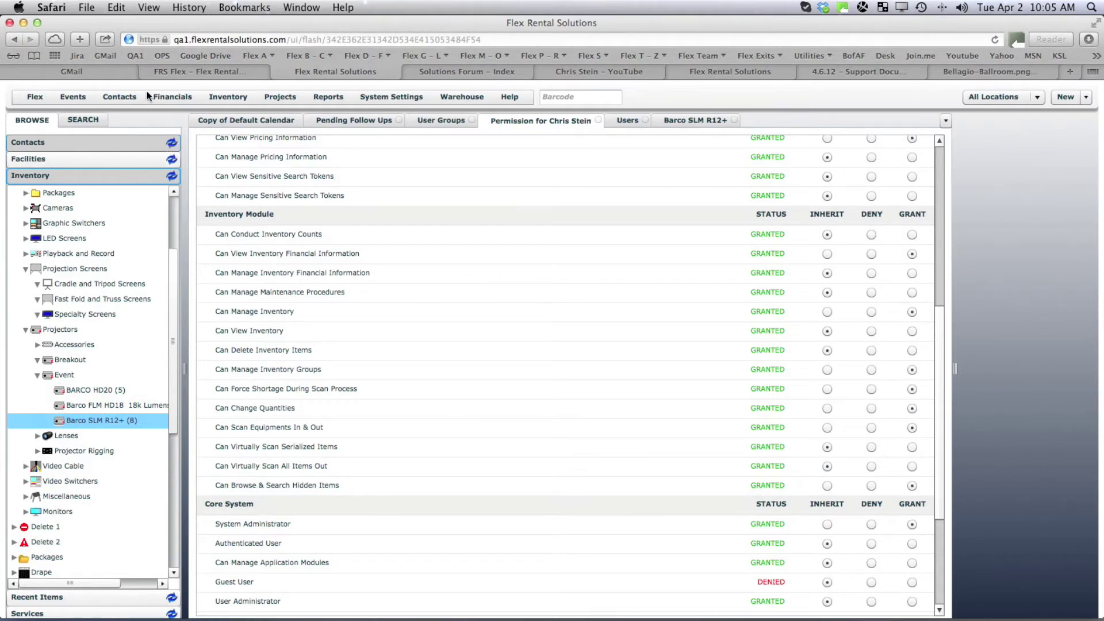
click(33, 95)
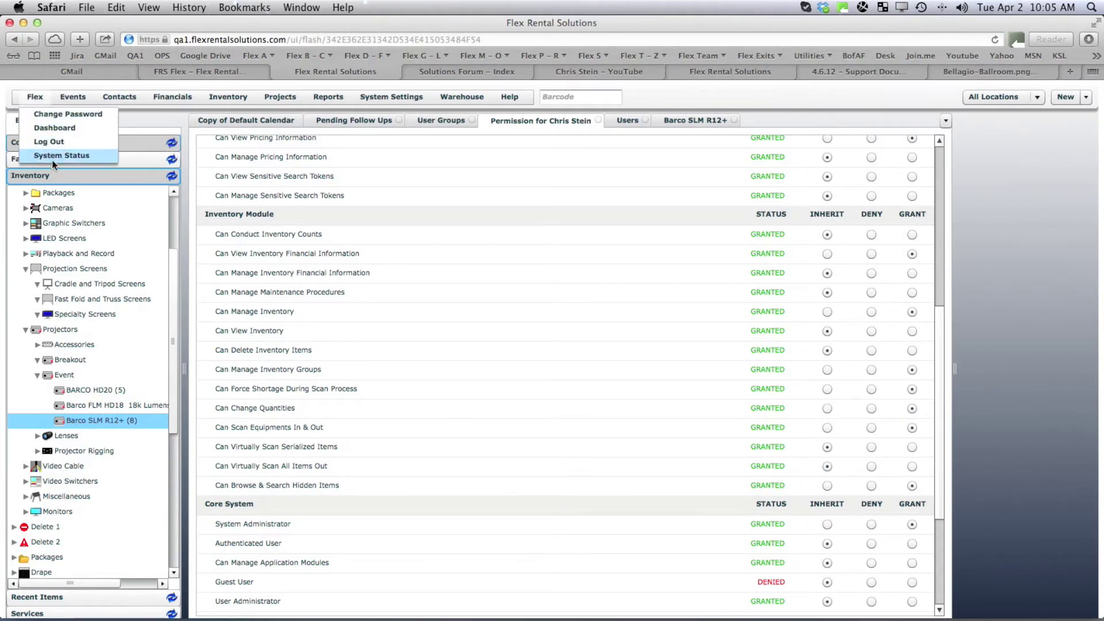
Step: Reload Flex and expand Video > Projectors > Event to show Barco SLM R12+
click(410, 40)
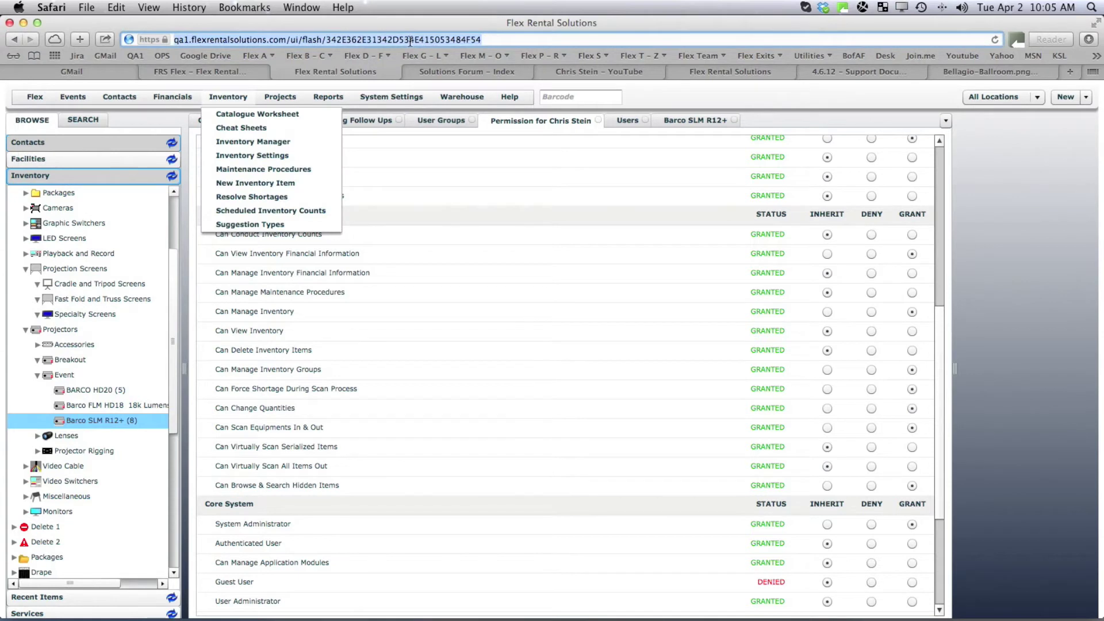
key(Return)
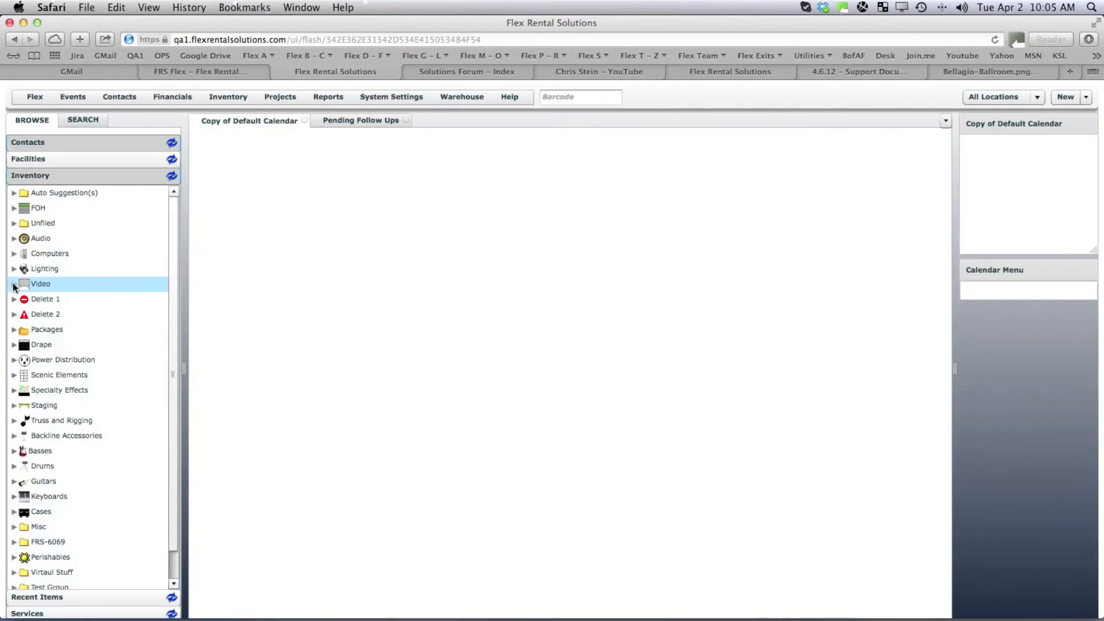
click(13, 283)
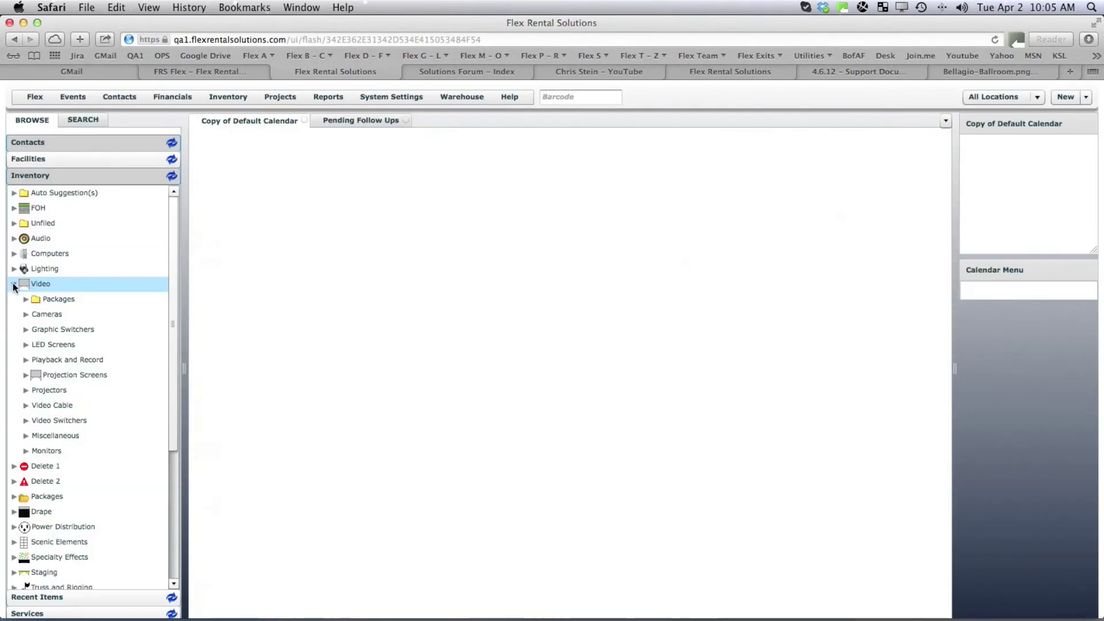
click(26, 390)
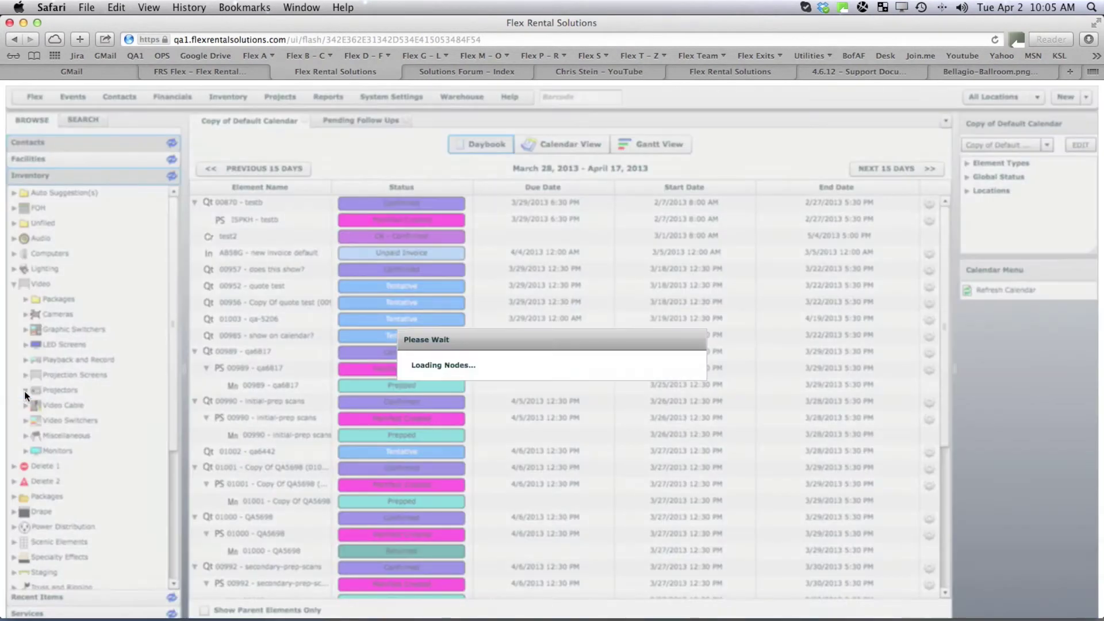
click(37, 434)
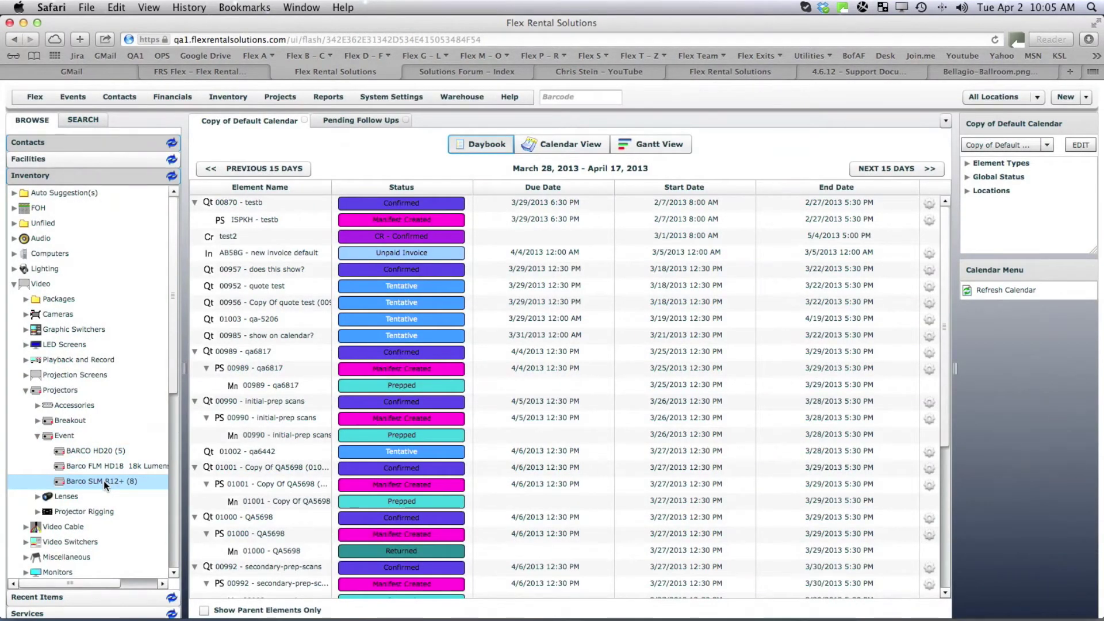
Step: Search inventory for 'bardo r' and confirm Barco SLM R12+ (8) appears
click(79, 118)
click(77, 156)
text(b)
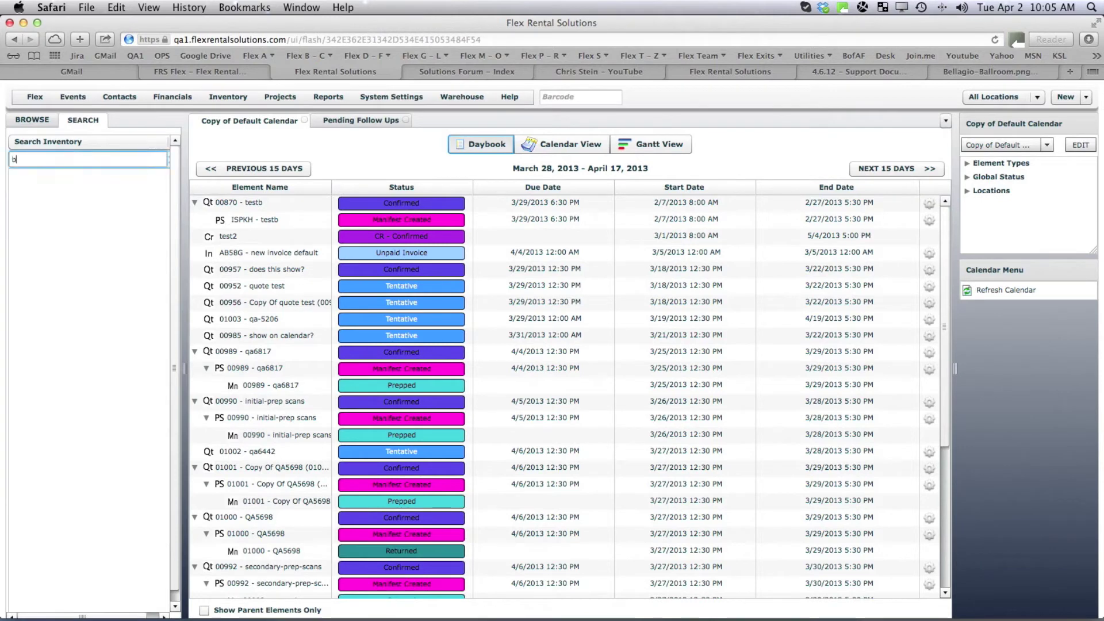
text(ardo)
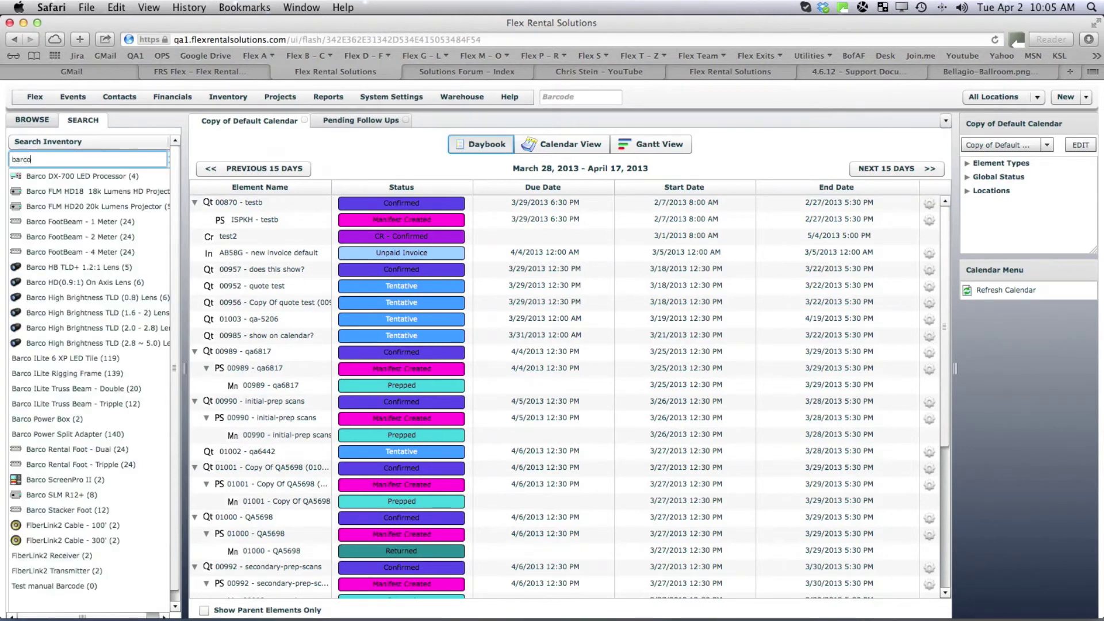
text( r12)
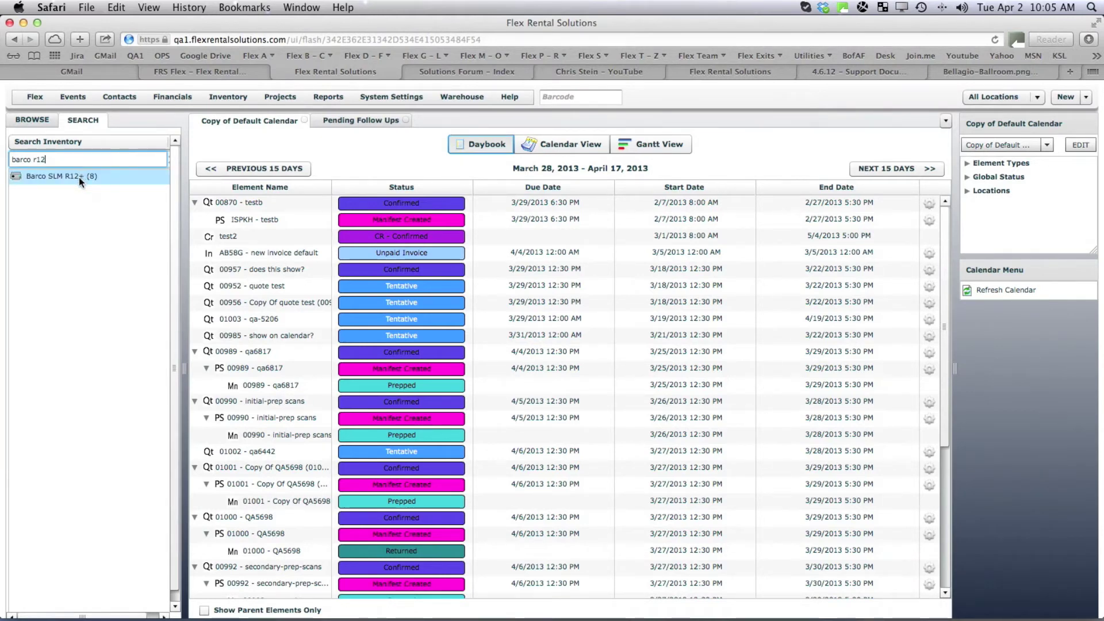
scroll(78, 177, down, 1)
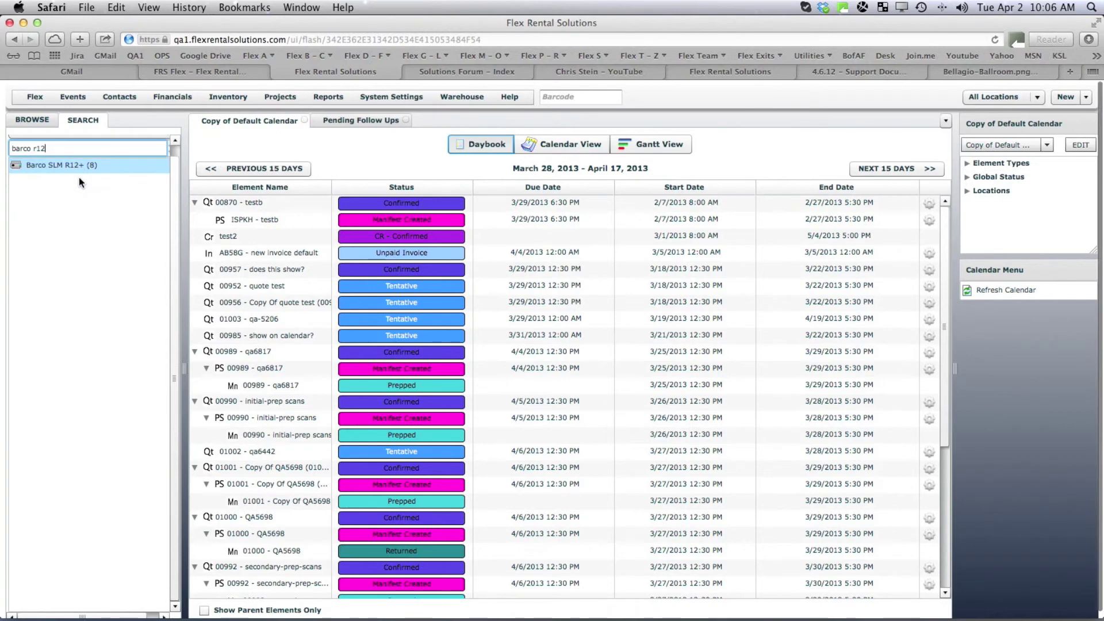
Step: Open the Users list from System Settings
click(391, 102)
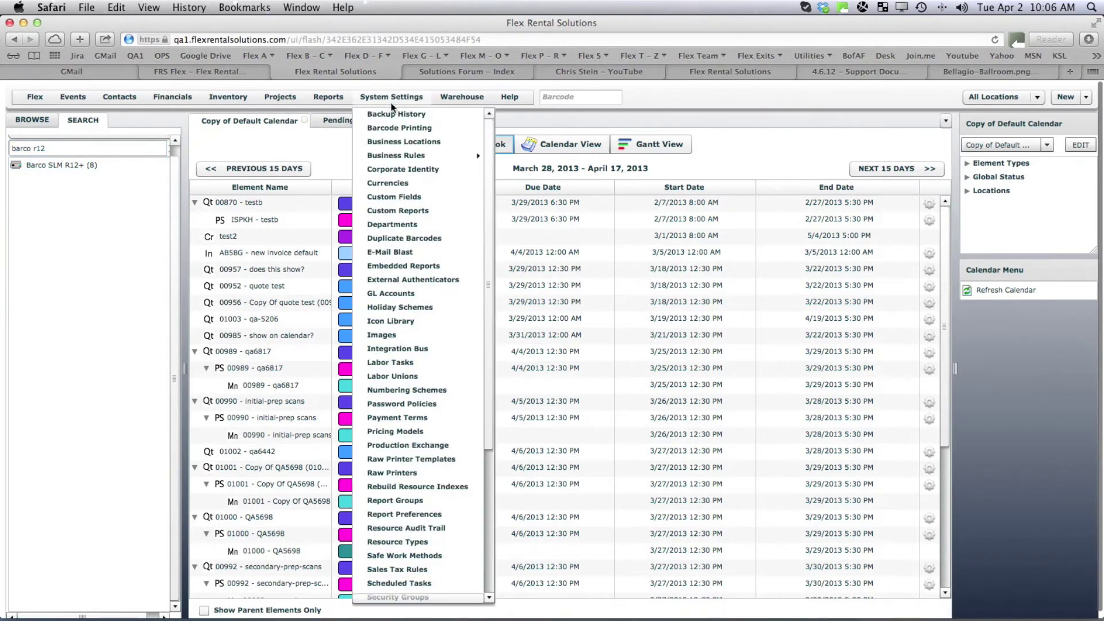
drag(489, 436, 486, 581)
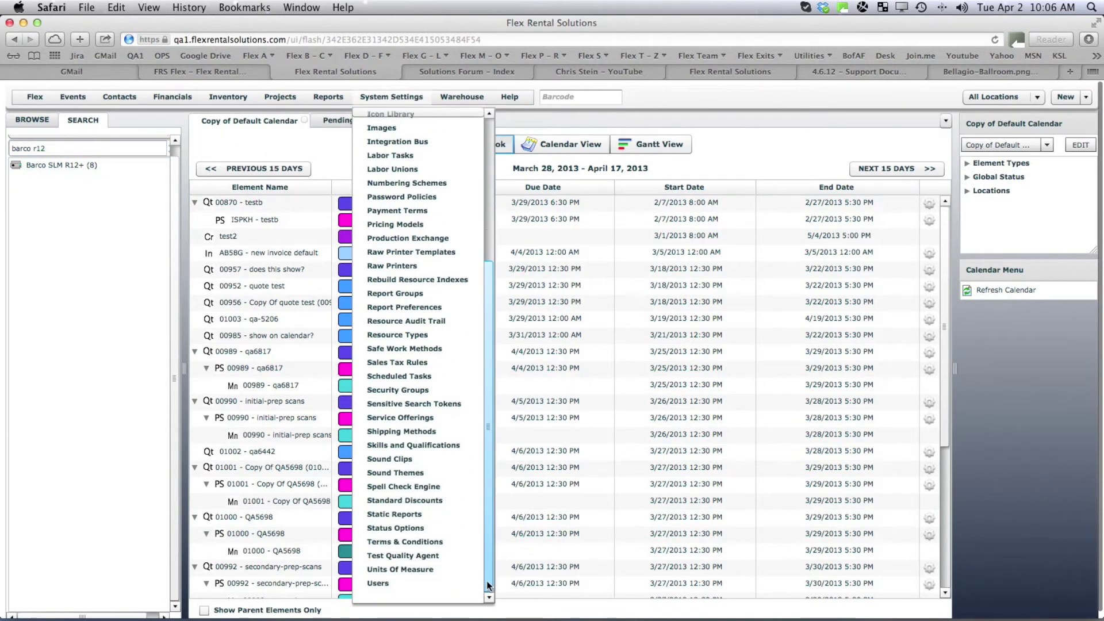
click(379, 578)
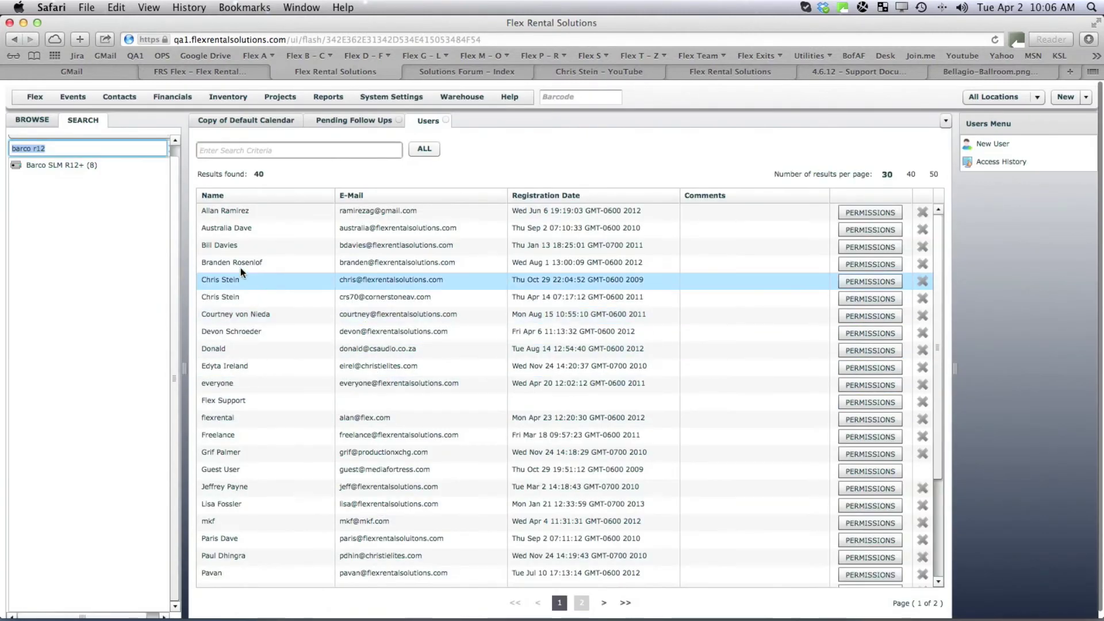
Step: Review the sales rep's profile and login ID, then log out of the admin session
double_click(233, 247)
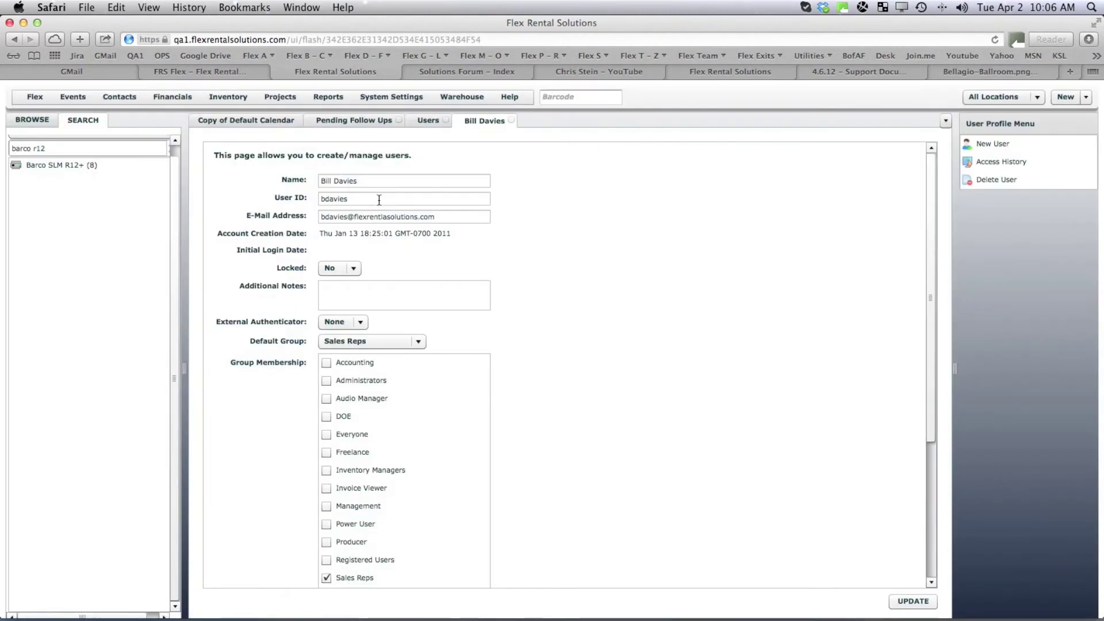
drag(377, 198, 276, 199)
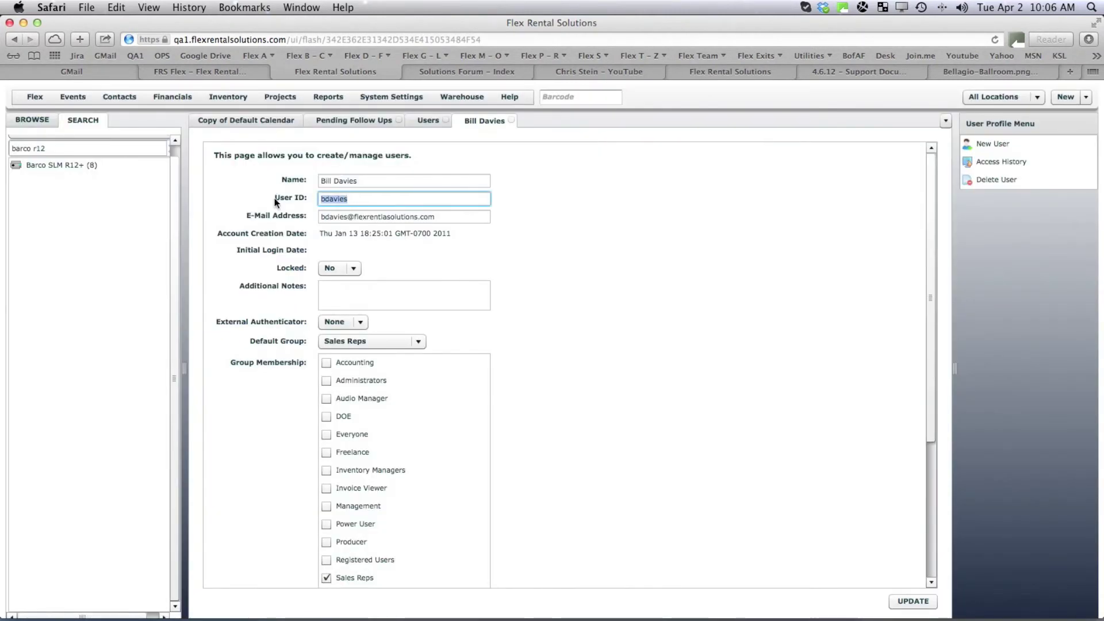
click(40, 98)
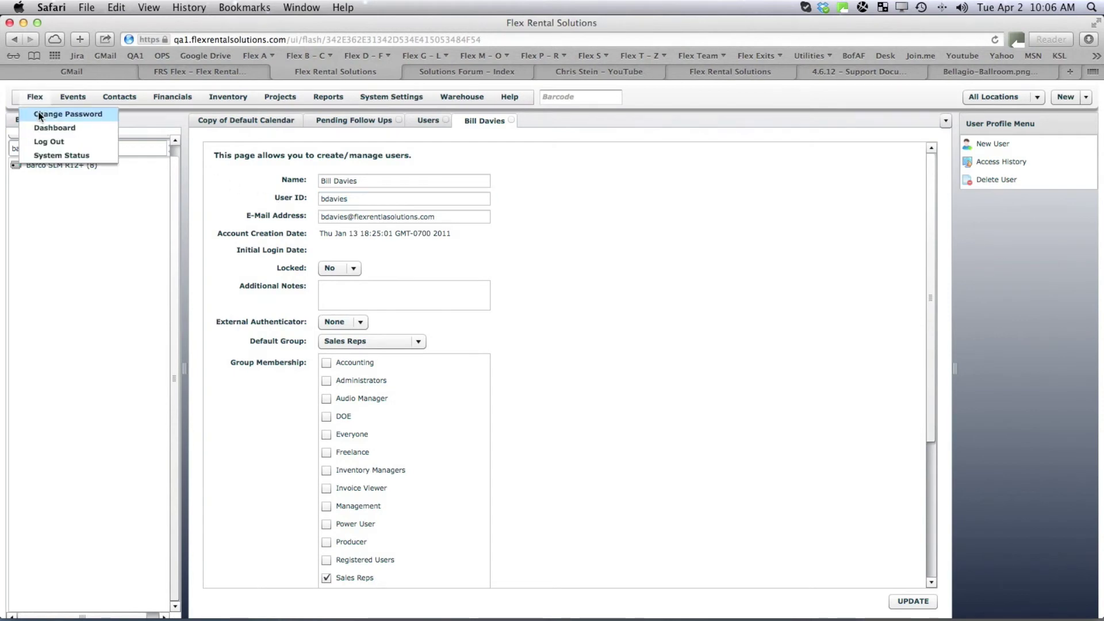
click(49, 142)
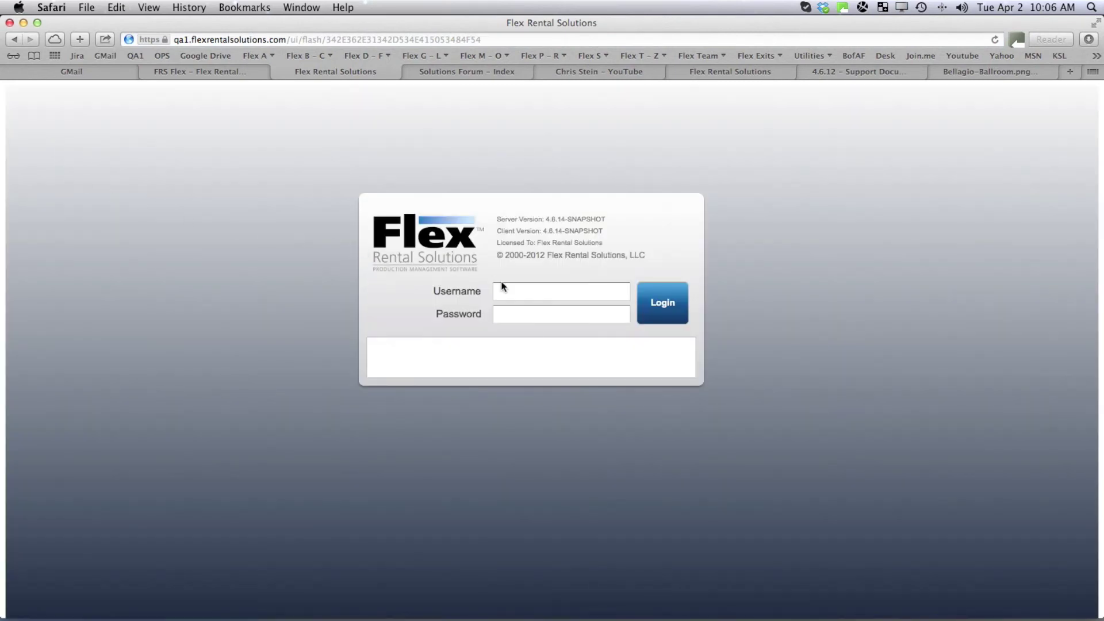
Step: Log in with the support impersonation username for the sales rep and the account password
click(516, 289)
text(support)
key(super+v)
key(Return)
double_click(535, 290)
text(chris:)
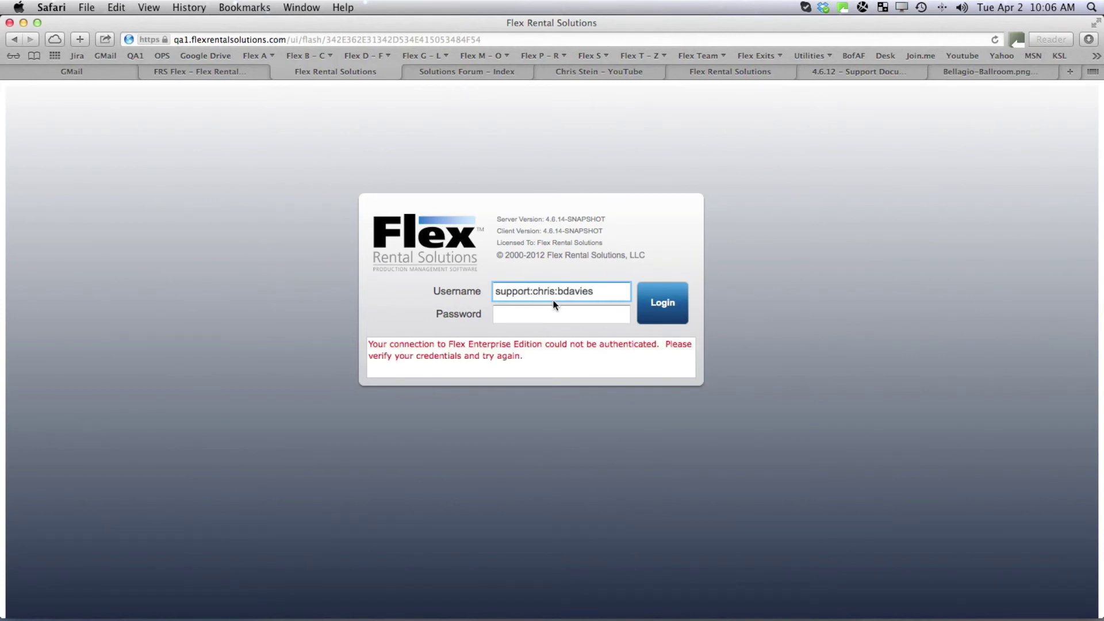
click(541, 311)
text(******)
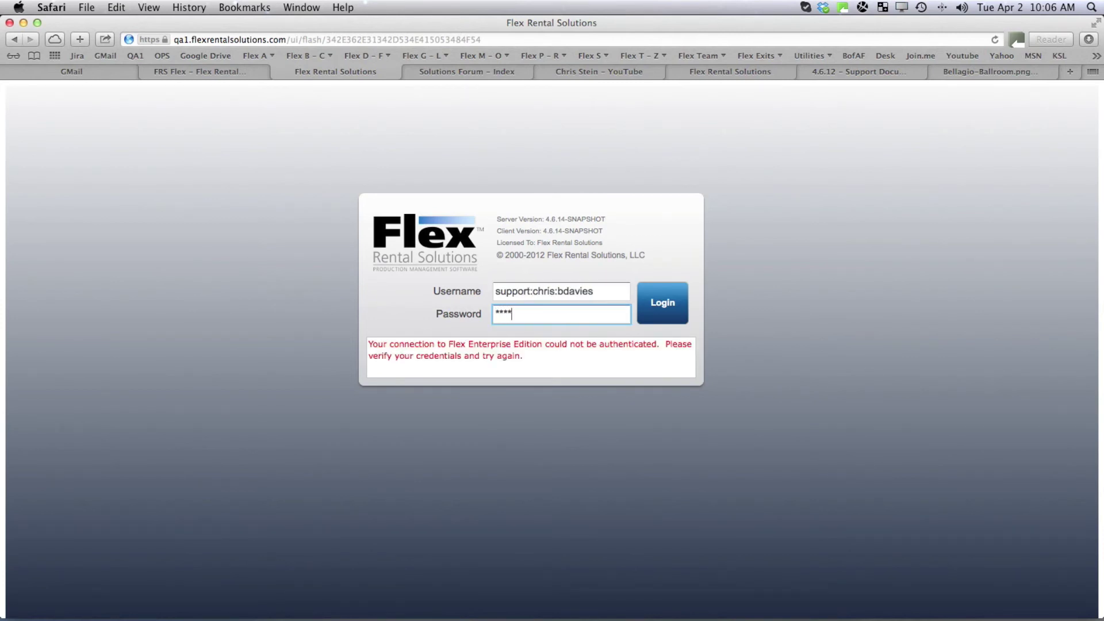
click(649, 306)
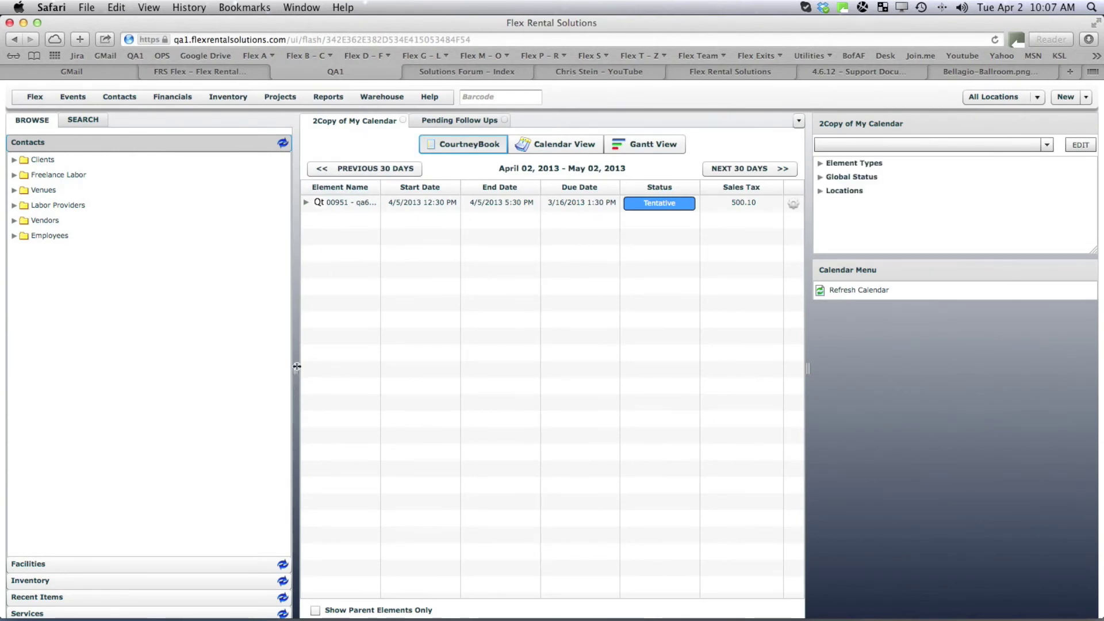
Step: Expand Video > Projectors > Event, showing only BARCO HD20 and Barco FLM HD18
drag(295, 368, 278, 366)
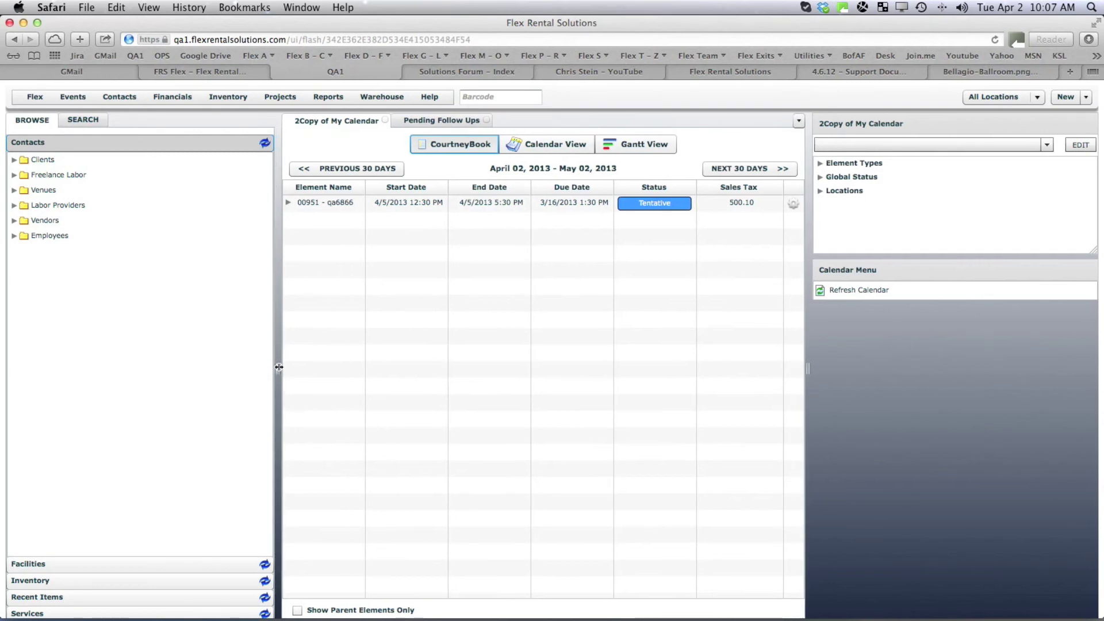
click(96, 580)
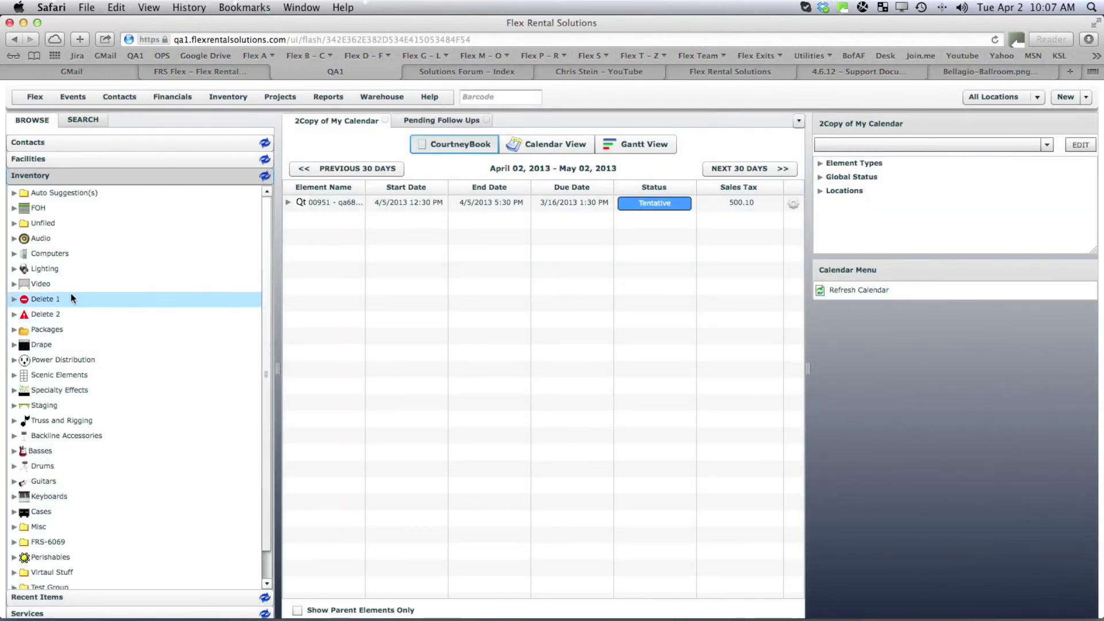
click(14, 283)
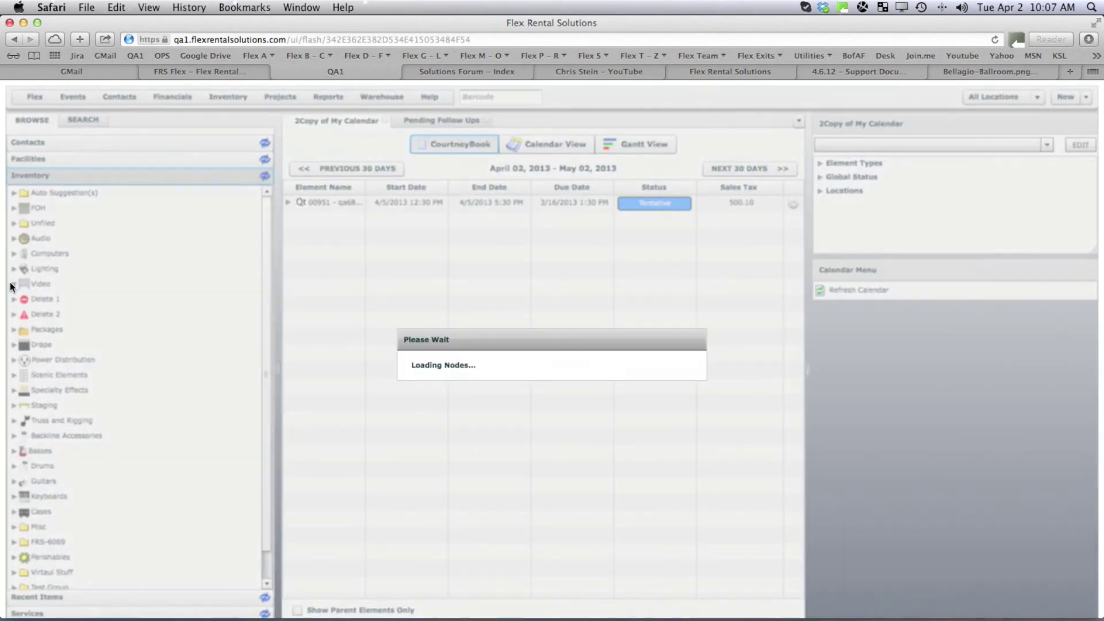
click(25, 390)
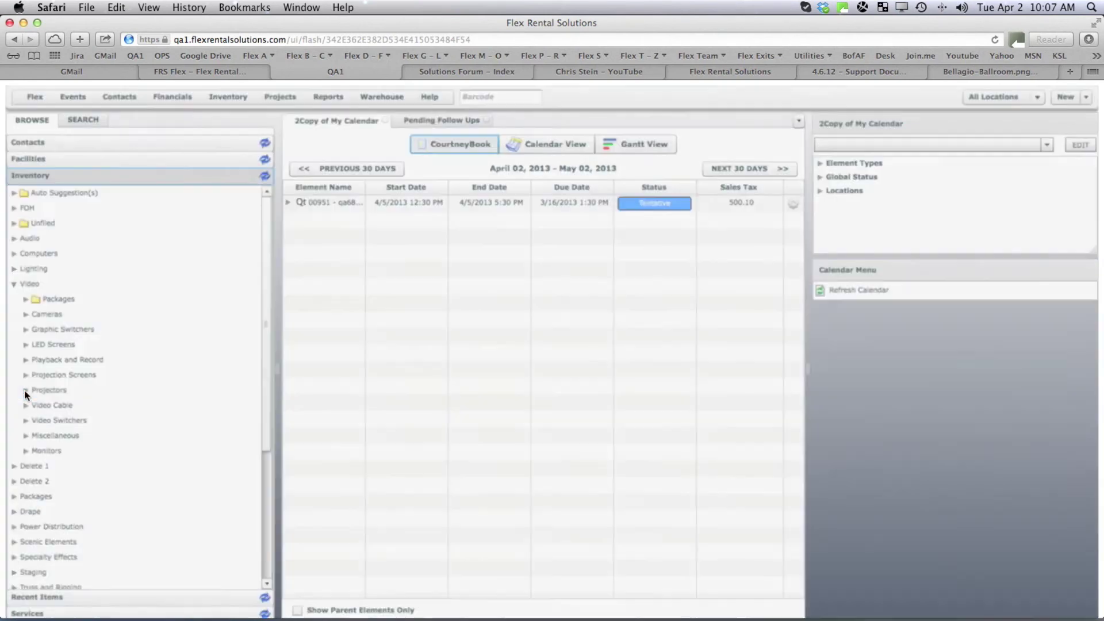
click(37, 435)
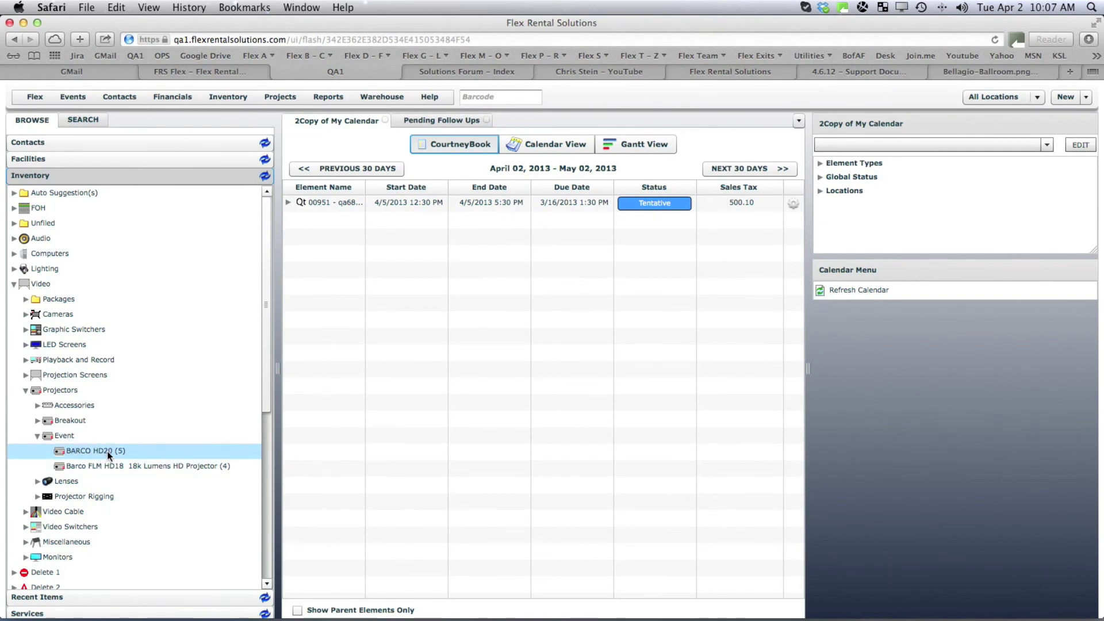
Step: Run a Search Inventory for 'bardo r12', which finds no Barco SLM R12+
click(82, 119)
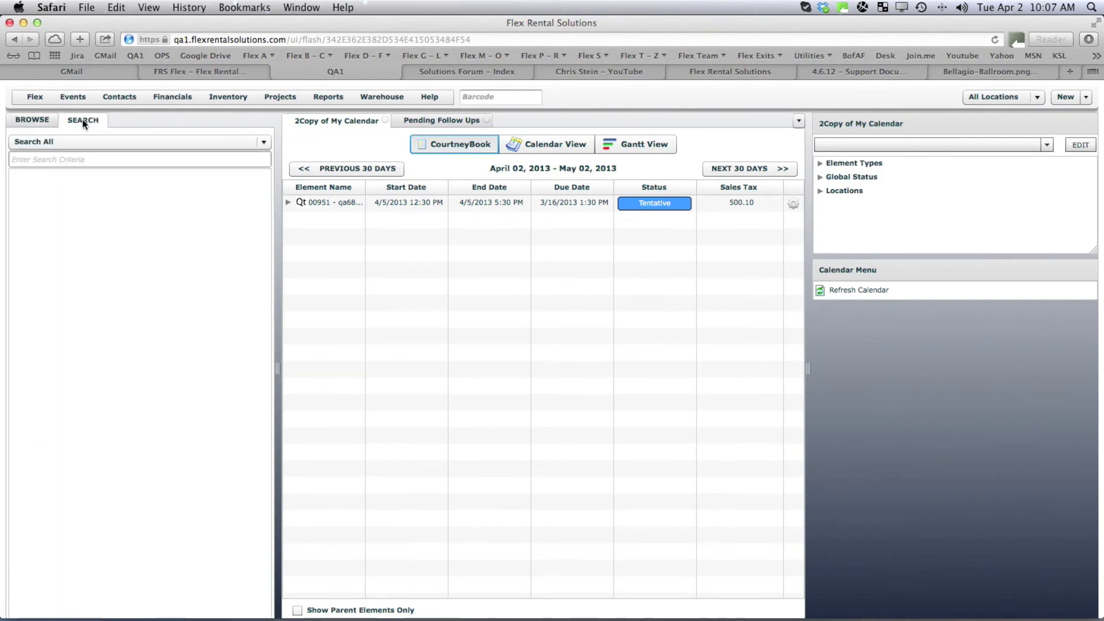
click(65, 143)
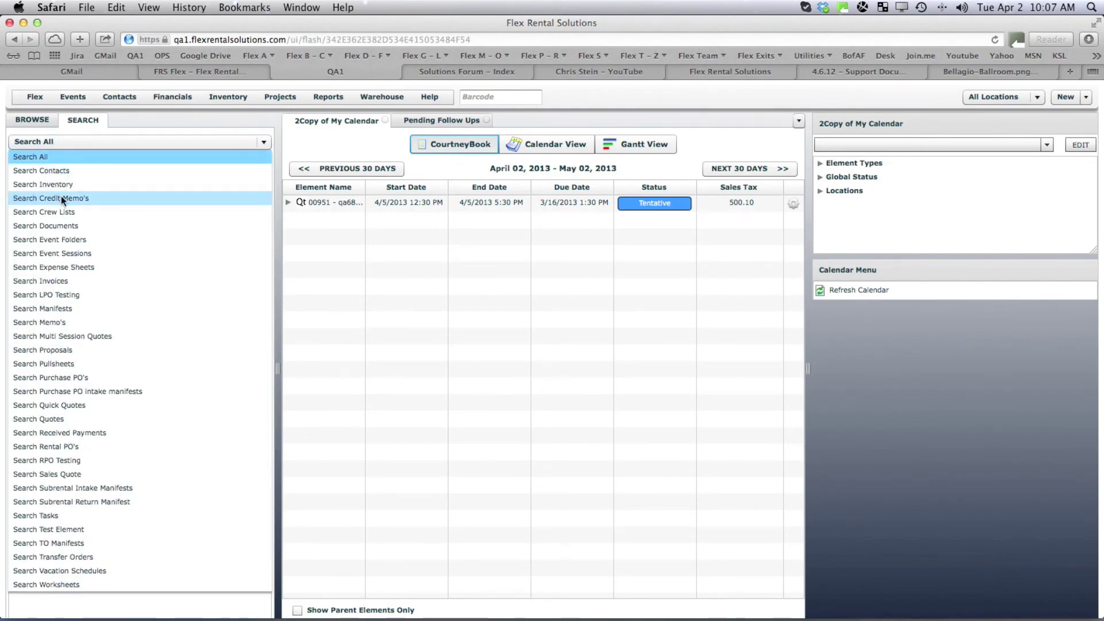
click(61, 184)
text(ba)
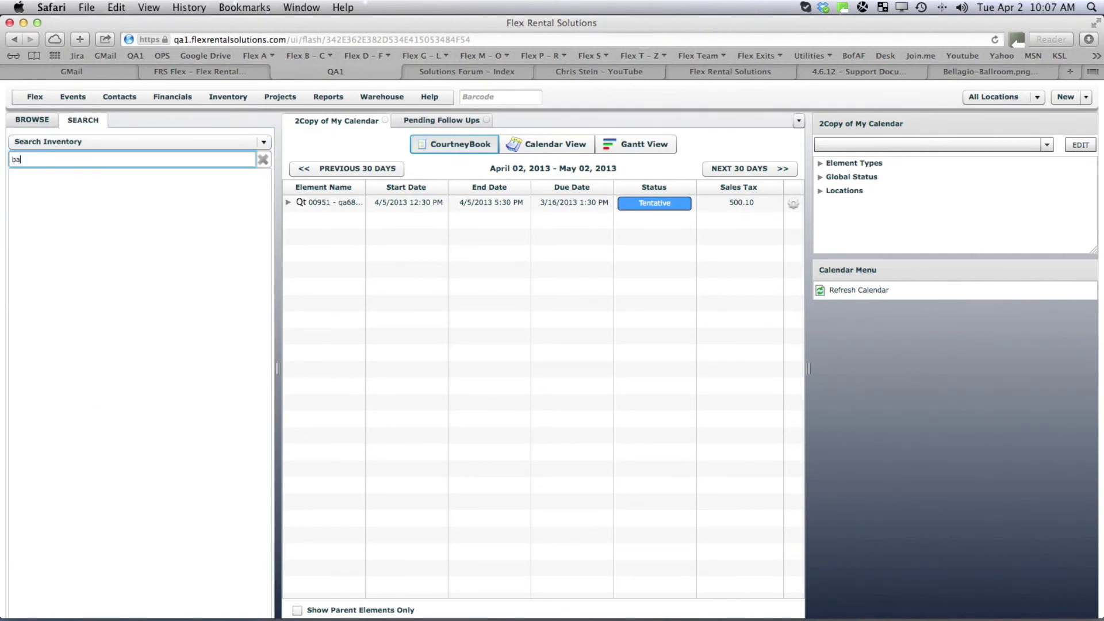
text(rdo r12)
click(38, 123)
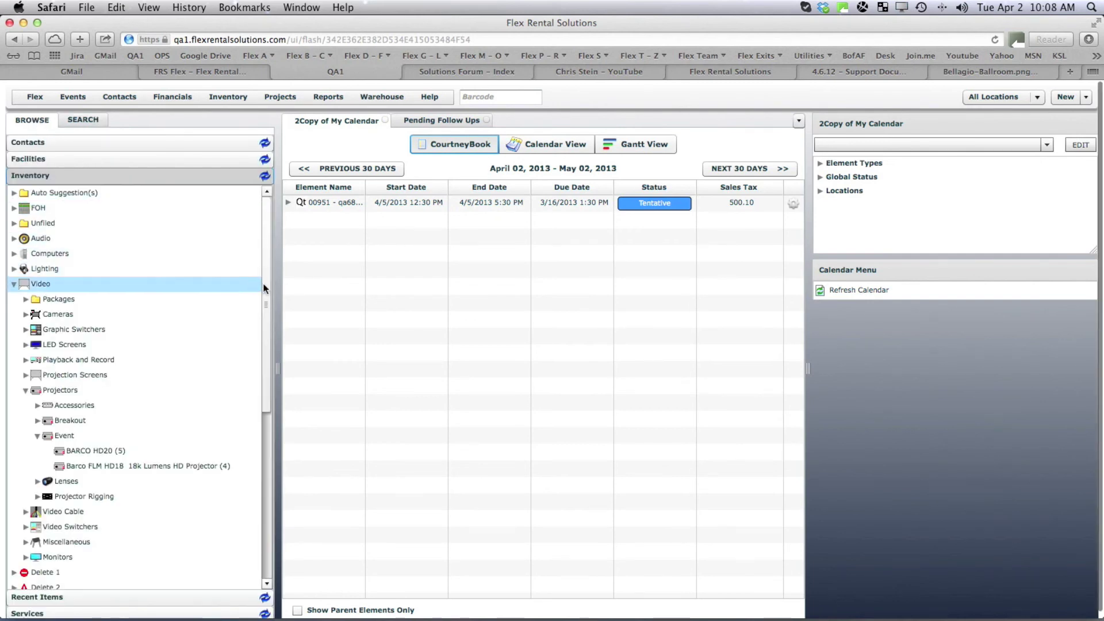